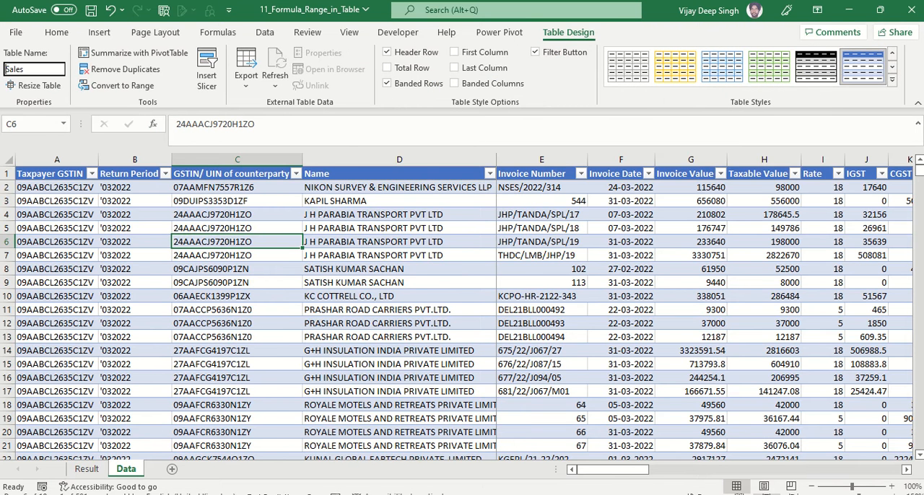
# Start an XLOOKUP formula in cell D4 of the Result sheet with C4 as the lookup value
pyautogui.click(87, 469)
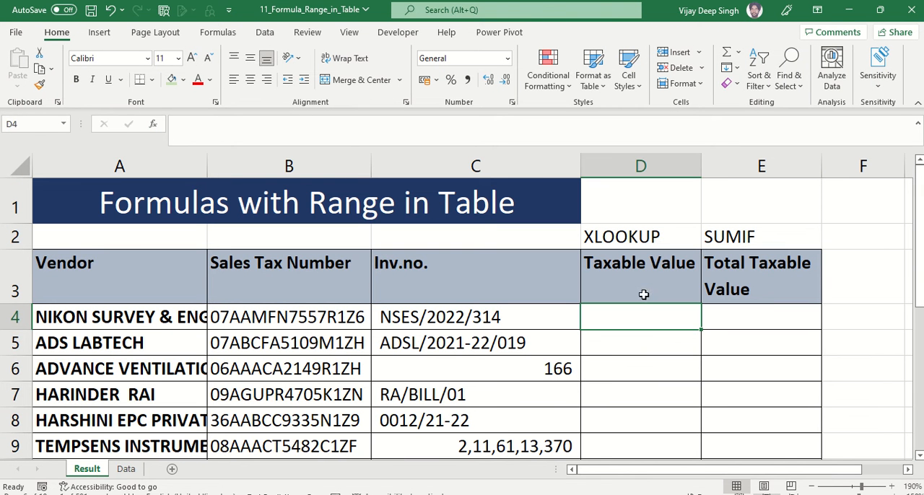
pyautogui.click(408, 317)
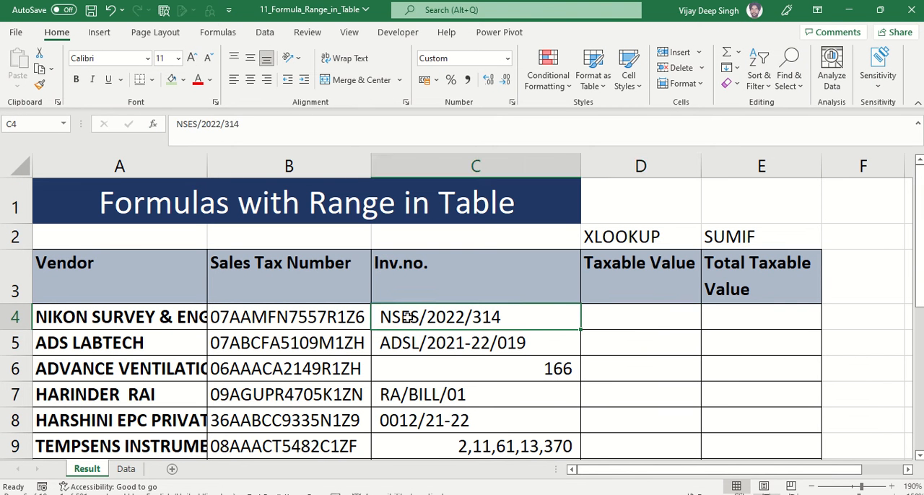
pyautogui.click(671, 322)
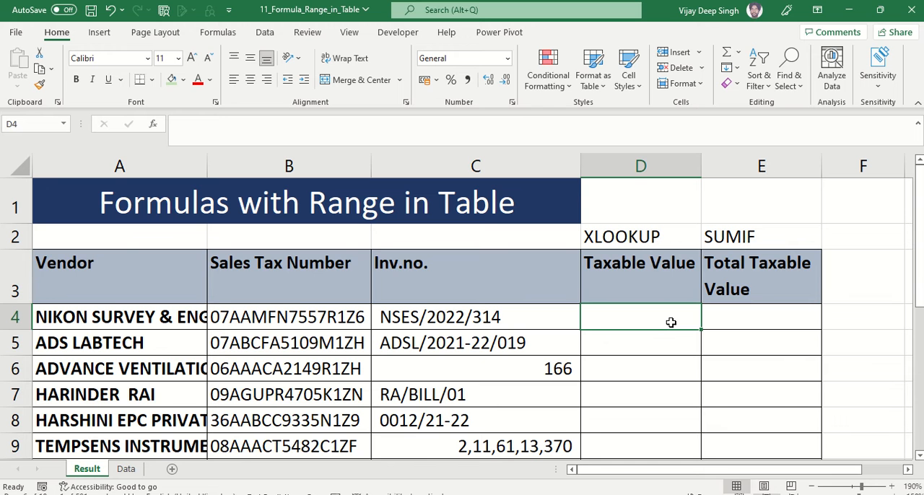
pyautogui.write('=')
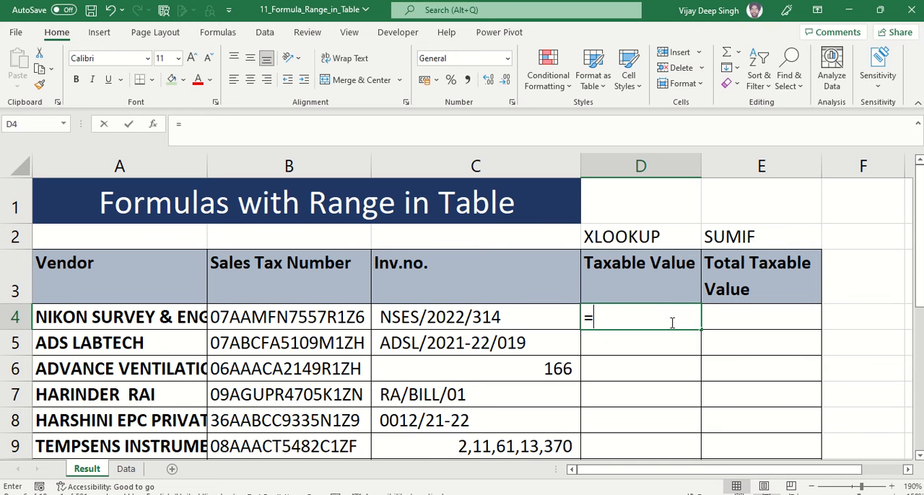
pyautogui.write('XLO')
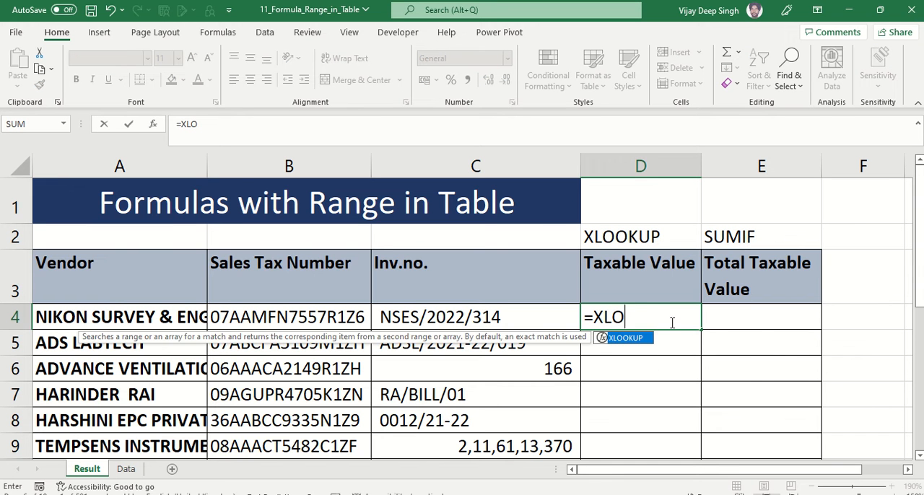
pyautogui.press('Tab')
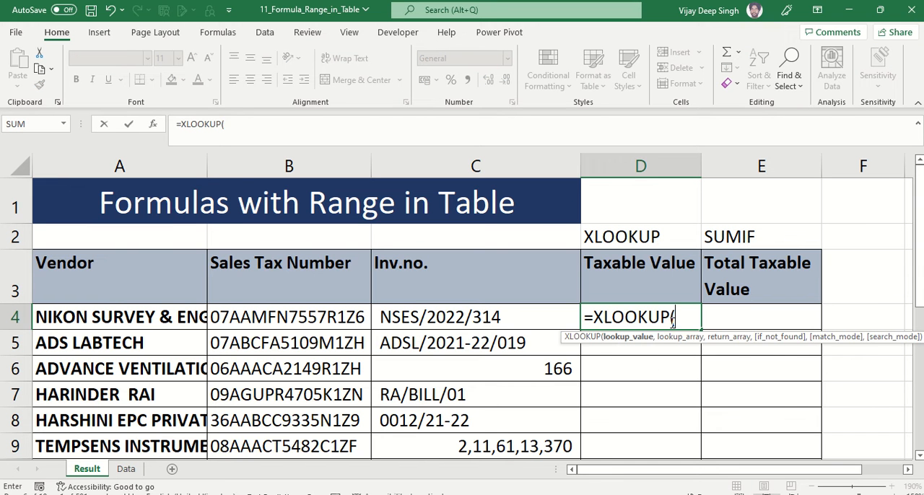
pyautogui.click(470, 312)
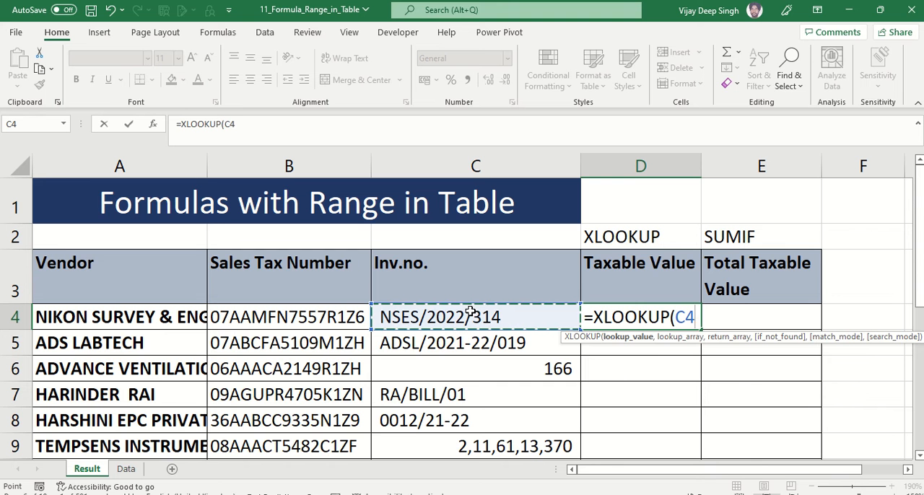
pyautogui.write(',')
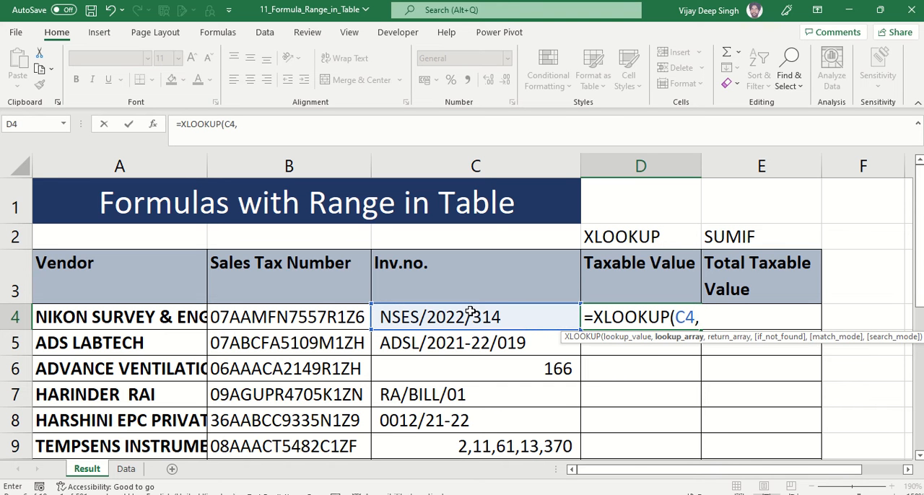
# Set the XLOOKUP lookup array to the whole Invoice Number column of the Sales table on the Data sheet
pyautogui.click(126, 469)
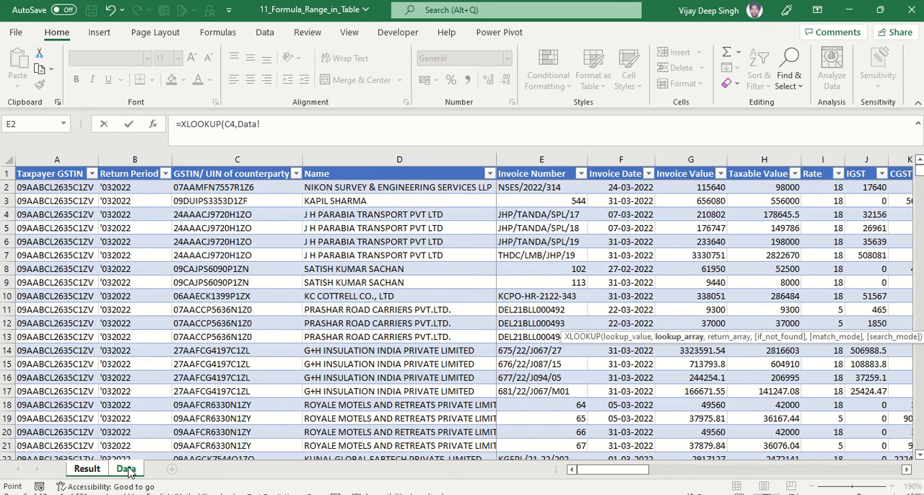
pyautogui.click(529, 287)
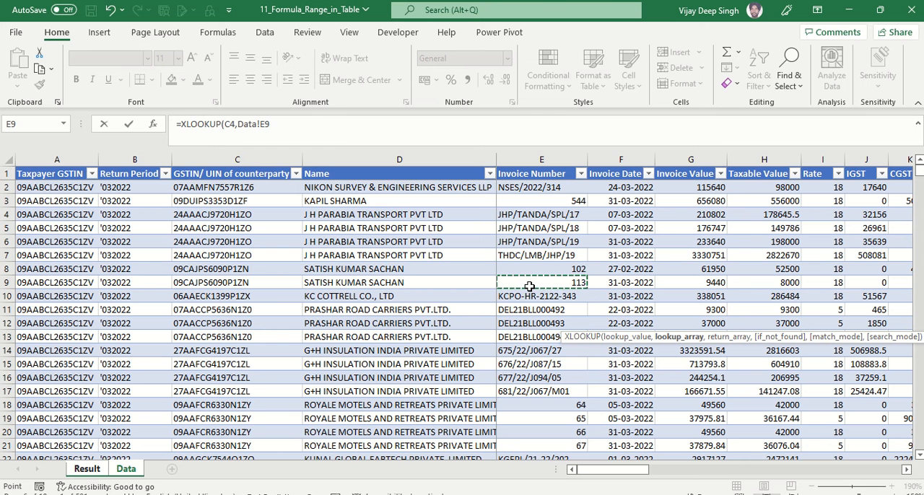
pyautogui.hotkey('ctrl', 'space')
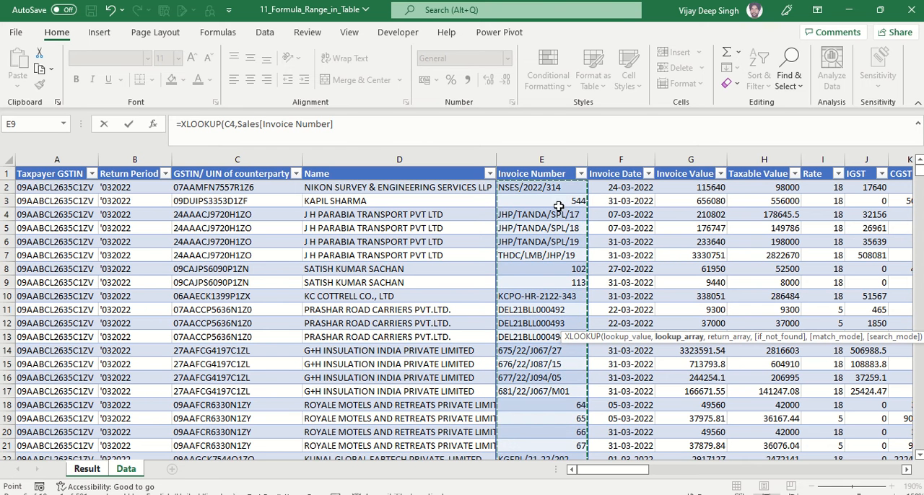
pyautogui.click(542, 174)
pyautogui.press('Down')
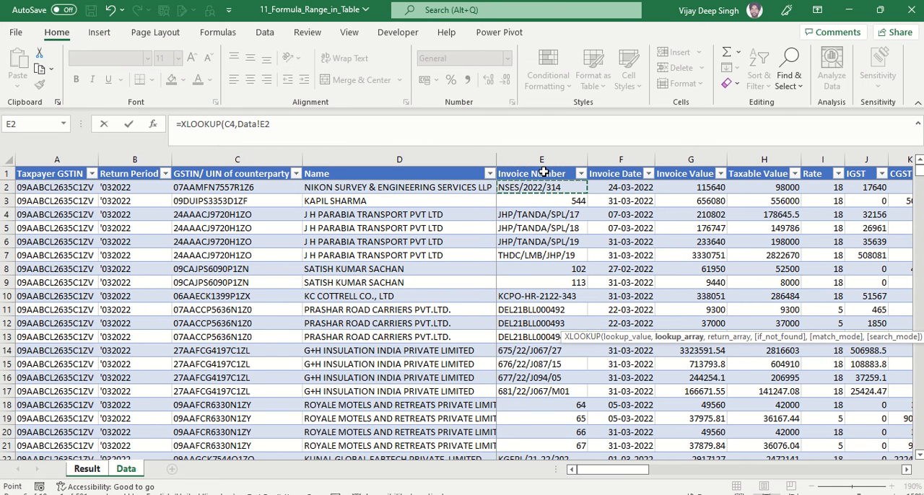
pyautogui.hotkey('ctrl', 'shift', 'Down')
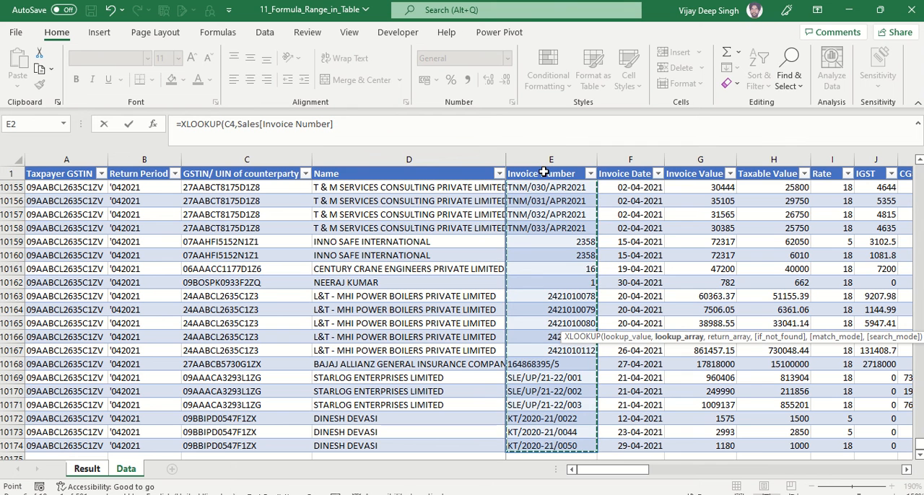
pyautogui.click(347, 125)
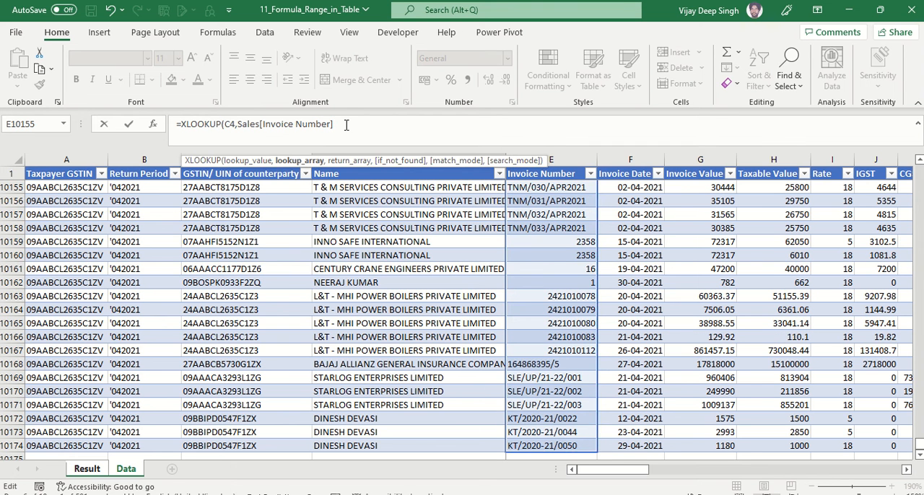
# Set the return array to the Sales table's Taxable Value column and complete the XLOOKUP formula in D4
pyautogui.write(',')
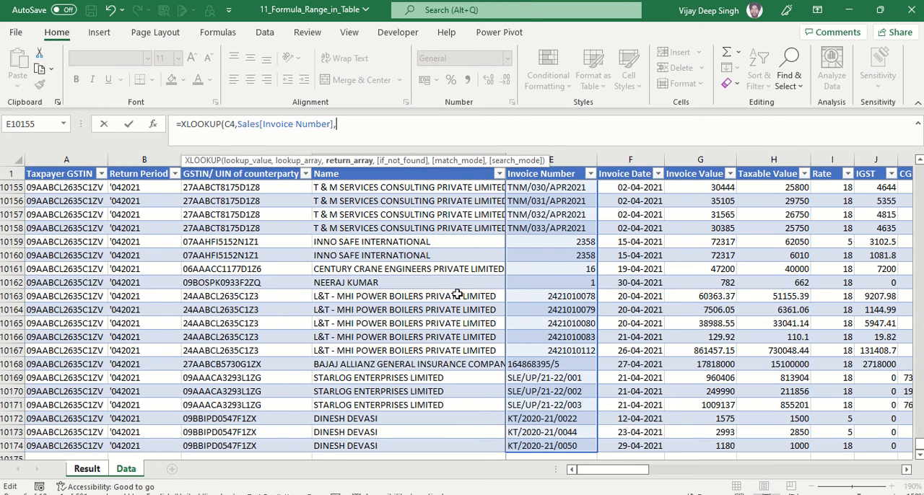
pyautogui.click(773, 208)
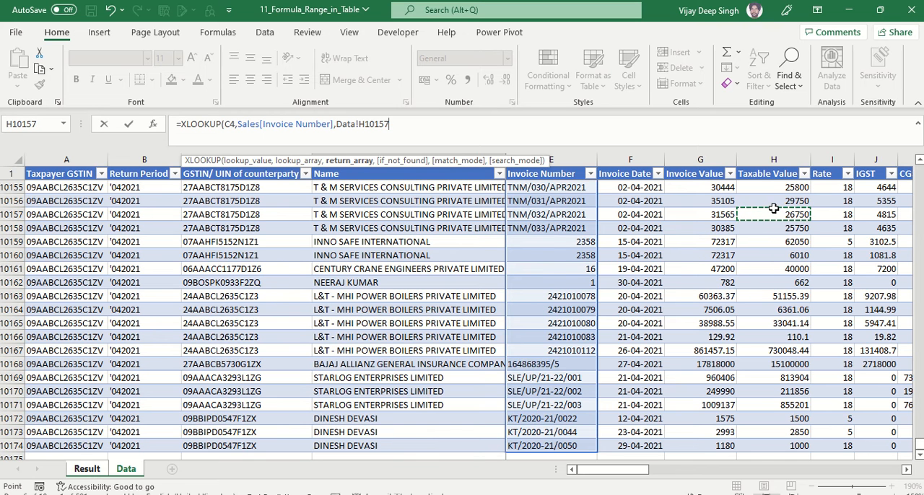
pyautogui.click(787, 184)
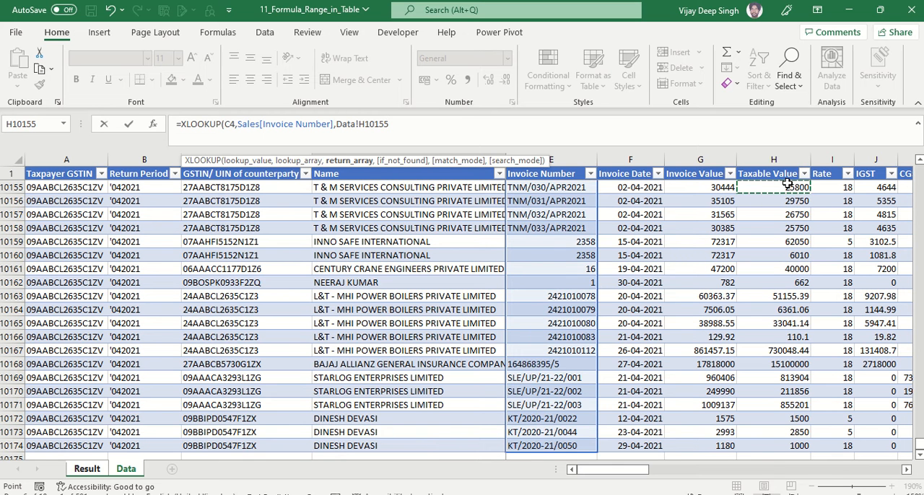
pyautogui.hotkey('ctrl', 'shift', 'Down')
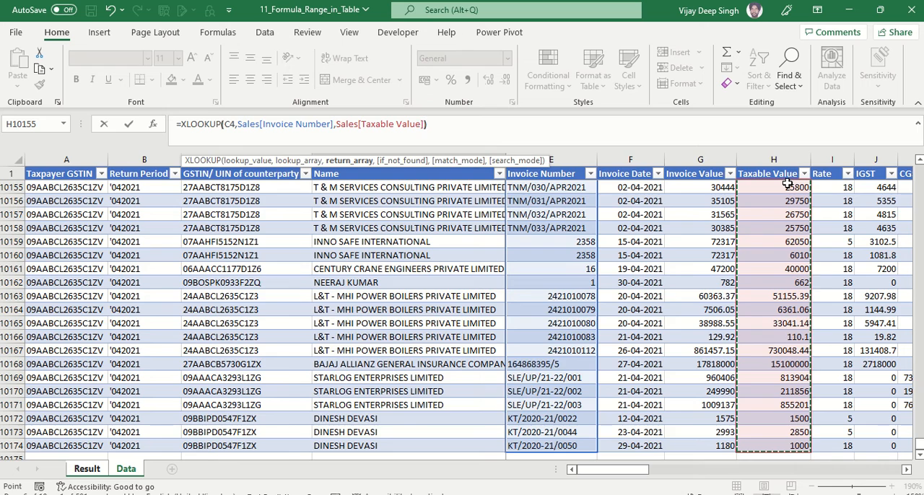
pyautogui.write(')')
pyautogui.press('Return')
pyautogui.press('Up')
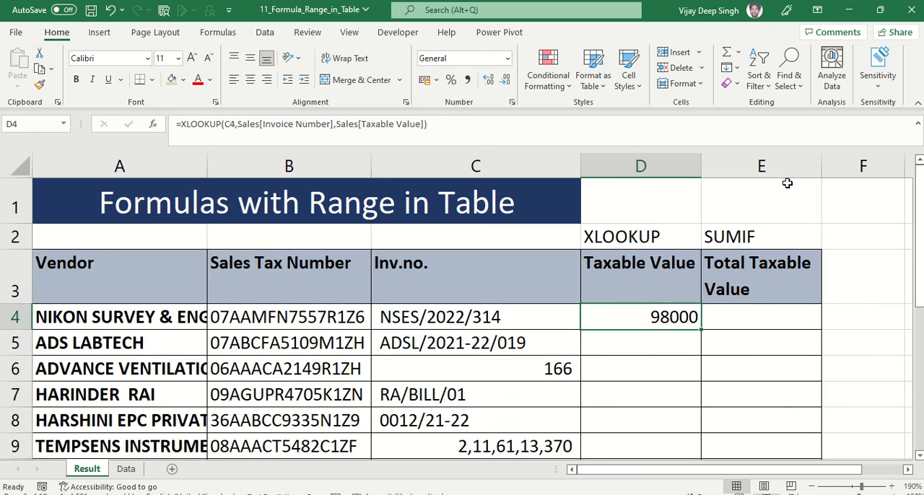
# Check the taxable value of invoice NSES/2022/314 on the Data sheet against the lookup result on the Result sheet
pyautogui.hotkey('ctrl', 'pagedown')
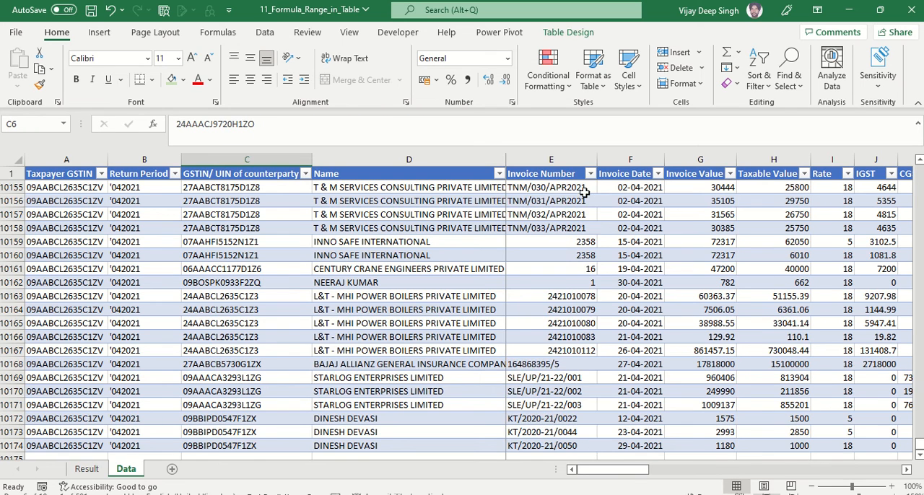
pyautogui.click(557, 167)
pyautogui.press('Return')
pyautogui.press('Up')
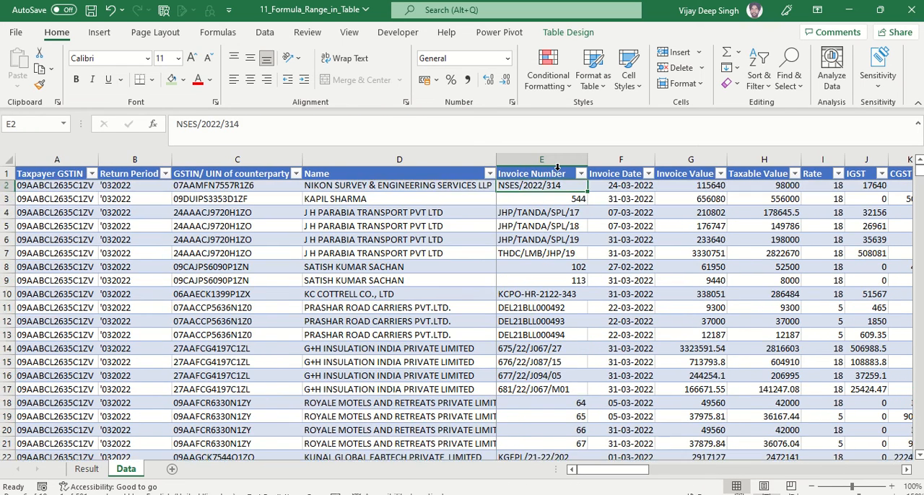
pyautogui.click(778, 184)
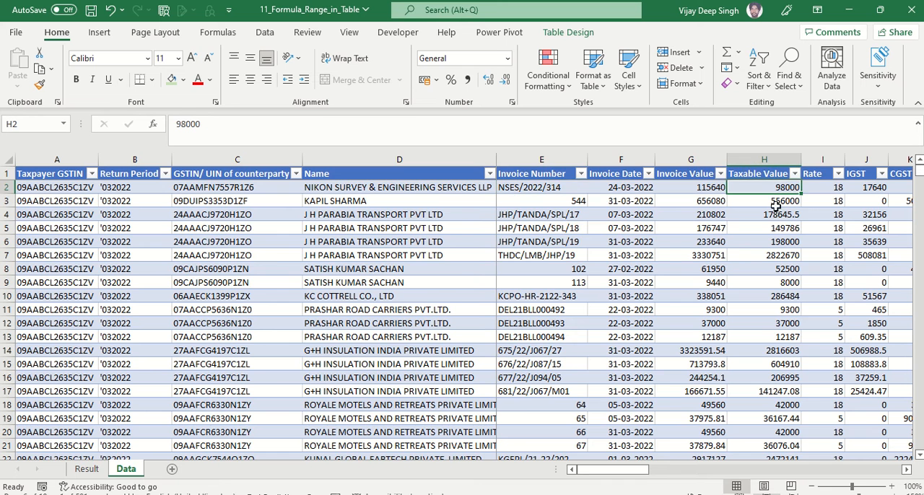
pyautogui.click(93, 469)
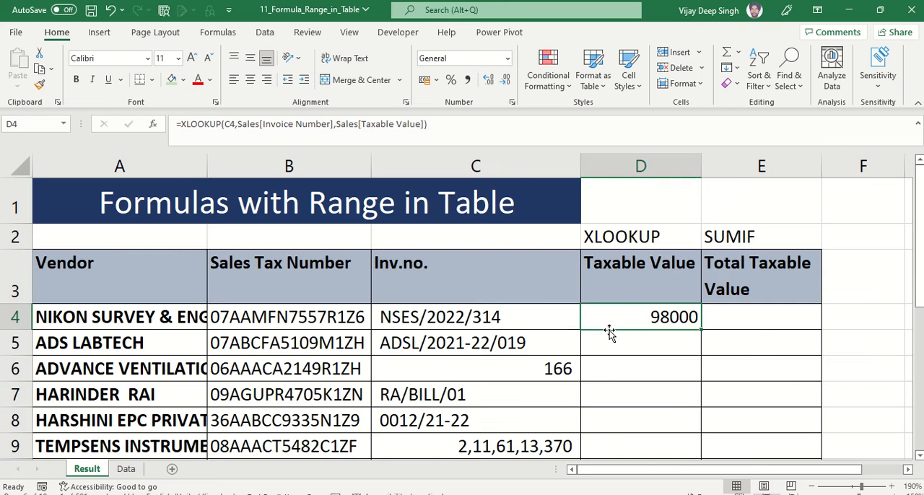
# Highlight the table references in the D4 formula, then clear the formula from the cell
pyautogui.moveTo(238, 124); pyautogui.dragTo(429, 125)
pyautogui.press('Escape')
pyautogui.press('Delete')
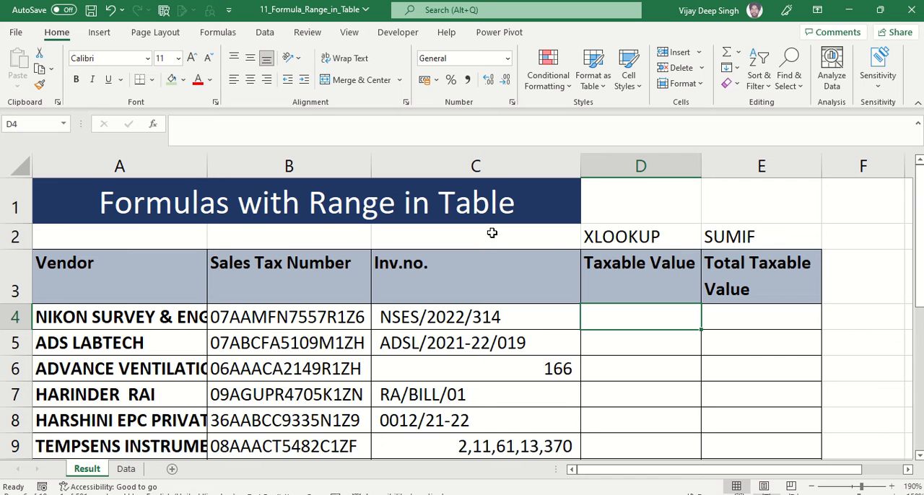
# Begin a new XLOOKUP formula in the empty cell D4, using invoice number cell C4 as the lookup value
pyautogui.write('=')
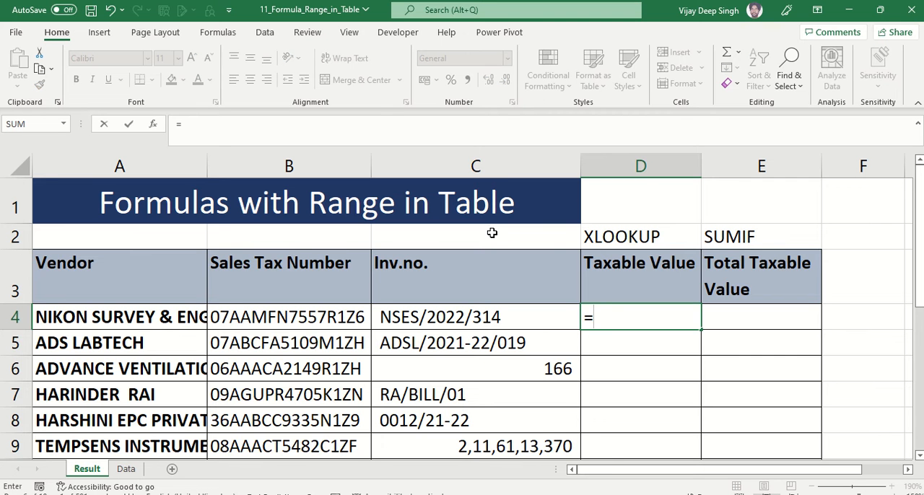
pyautogui.write('x')
pyautogui.press('BackSpace')
pyautogui.write('XL')
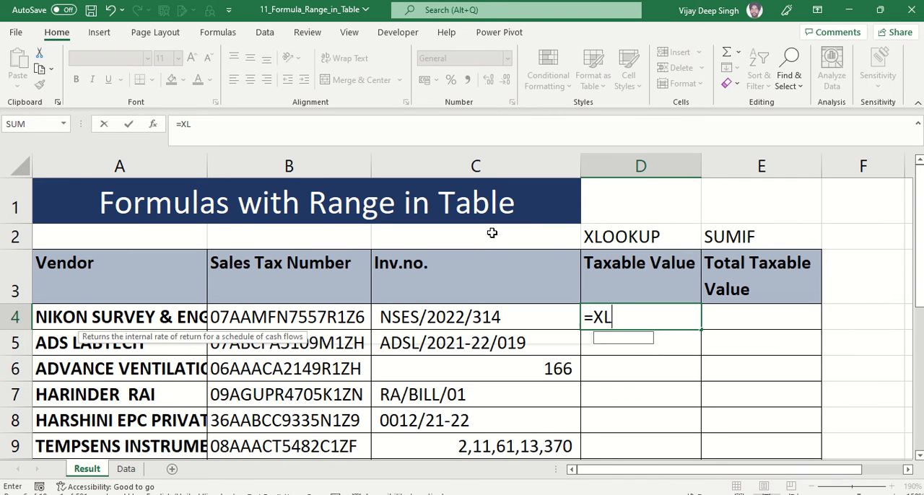
pyautogui.press('Tab')
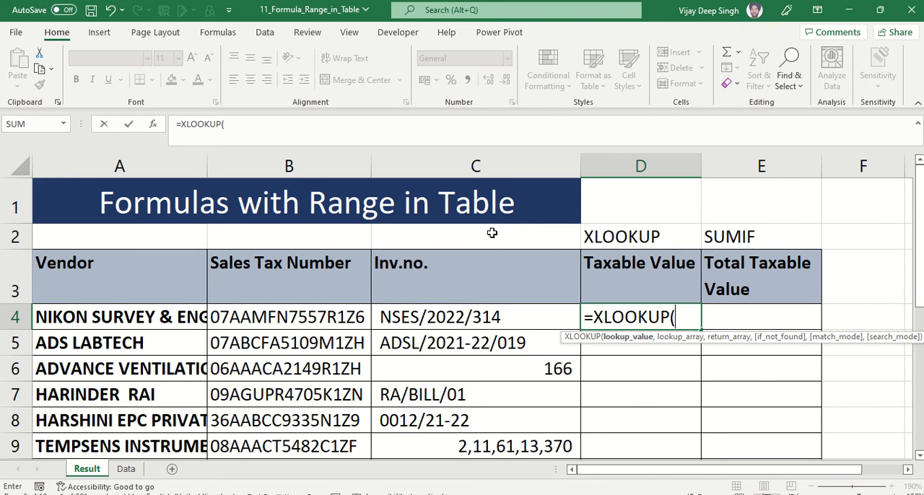
pyautogui.click(489, 316)
pyautogui.write(',')
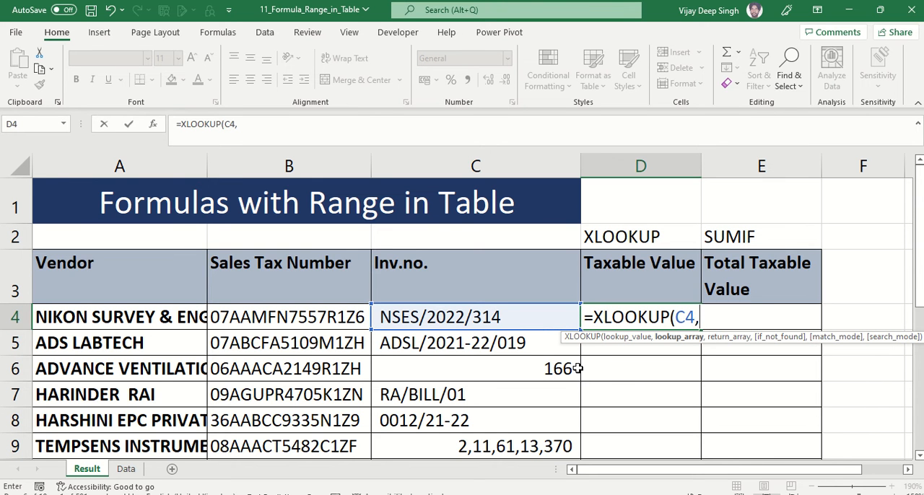
# Set the XLOOKUP lookup array in D4 to the Invoice Number column of the Sales table
pyautogui.write('SA')
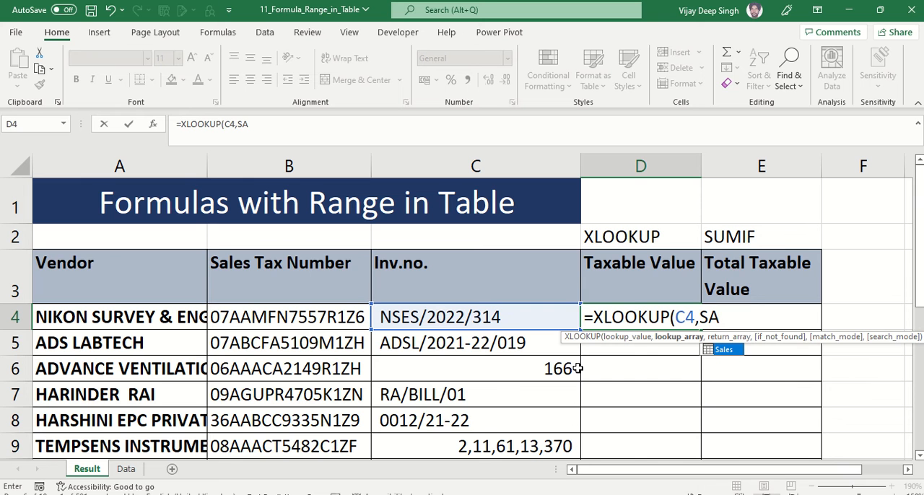
pyautogui.doubleClick(723, 352)
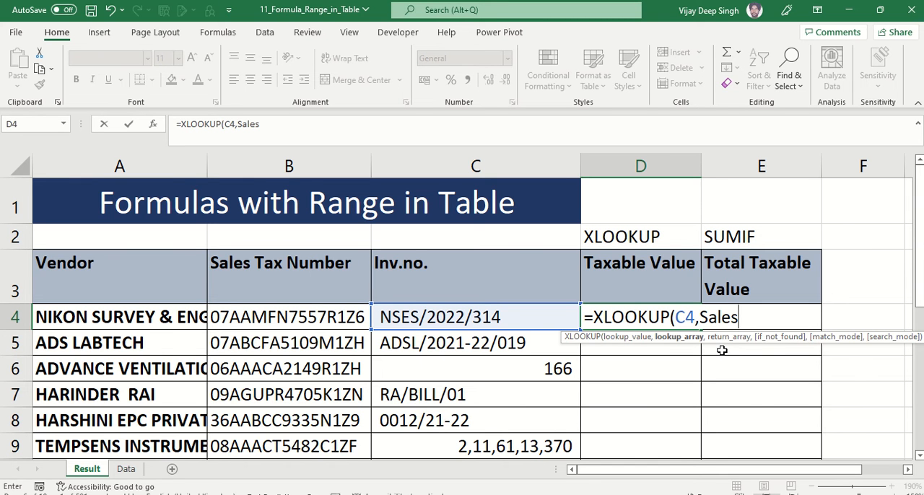
pyautogui.write('[')
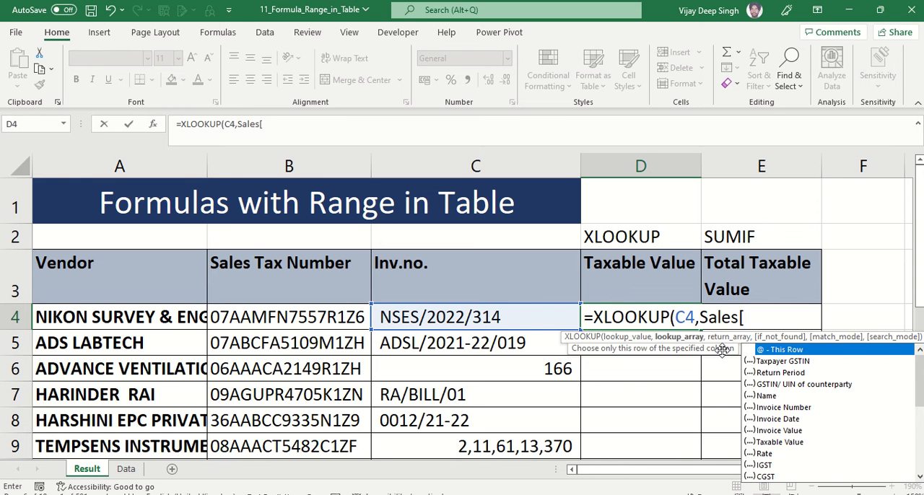
pyautogui.moveTo(920, 393); pyautogui.dragTo(921, 361)
pyautogui.write('I')
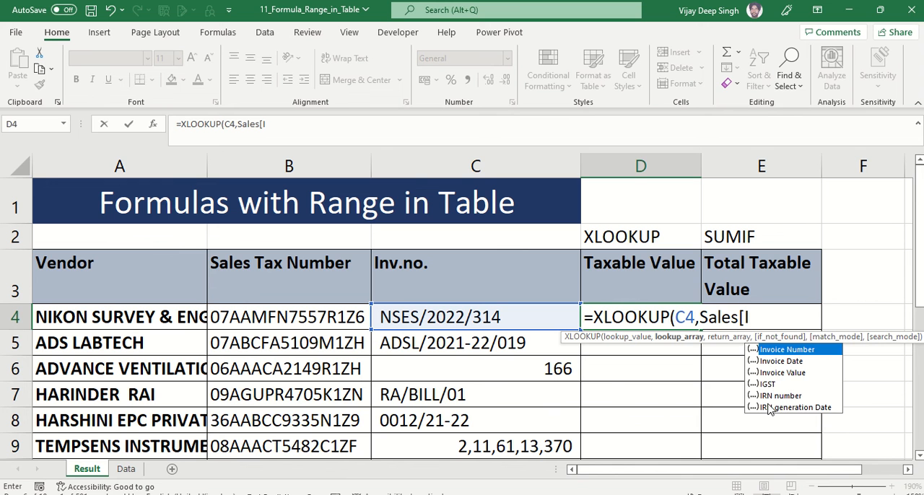
pyautogui.write('N')
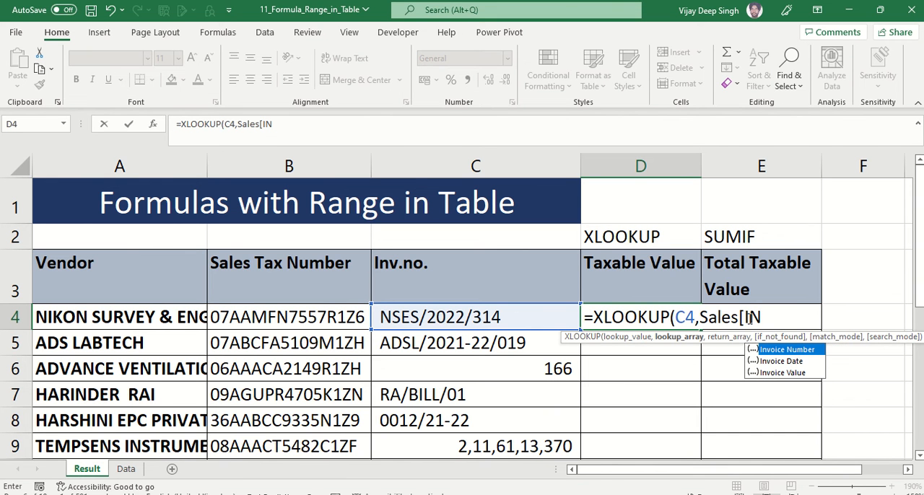
pyautogui.write('VO')
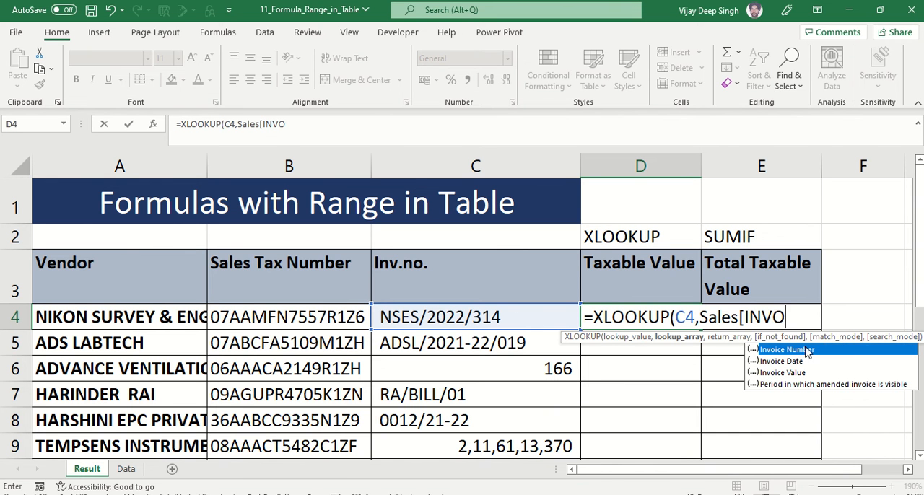
pyautogui.doubleClick(780, 352)
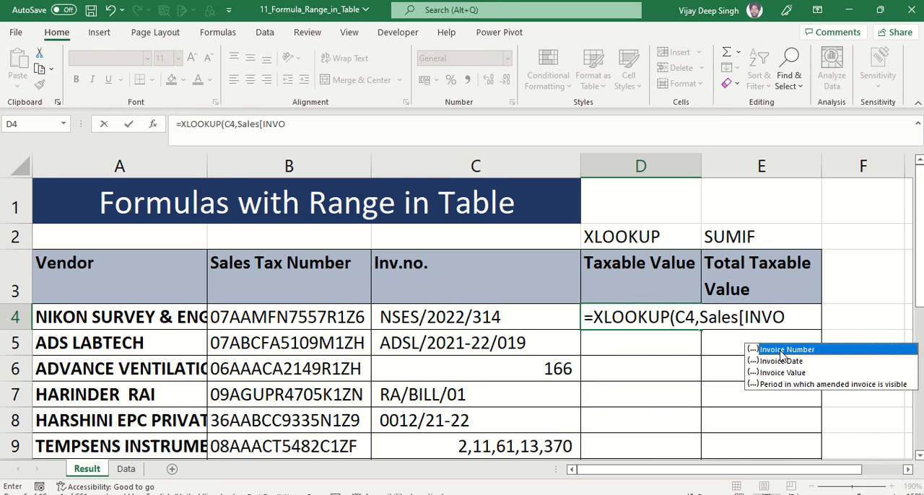
pyautogui.doubleClick(780, 350)
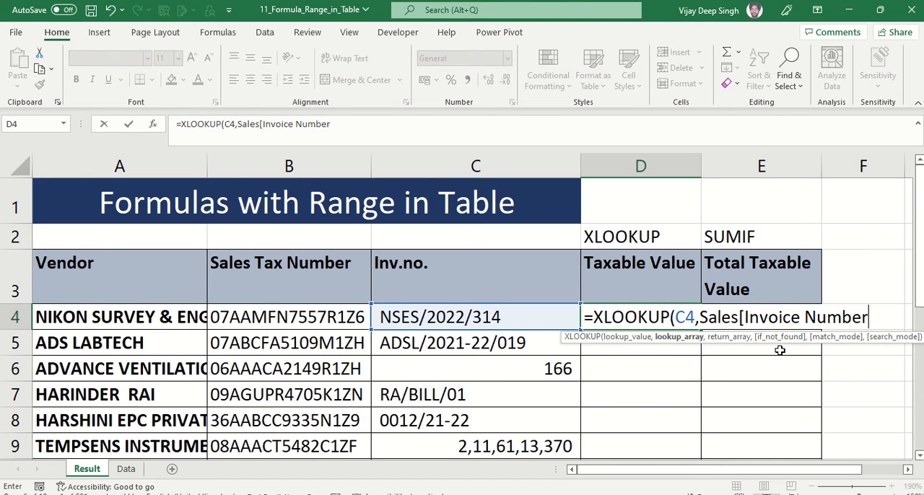
pyautogui.write('],')
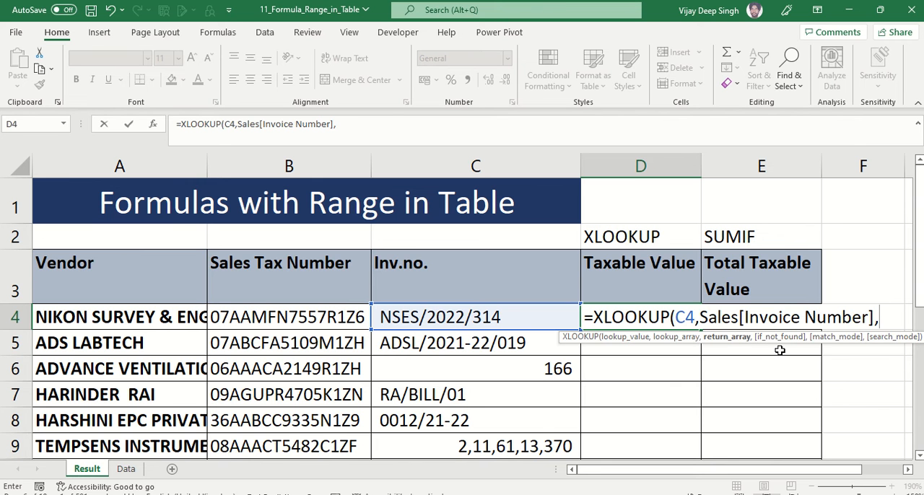
# Use the Sales table's Taxable Value column as the return array and finish the D4 XLOOKUP formula
pyautogui.write('SAL')
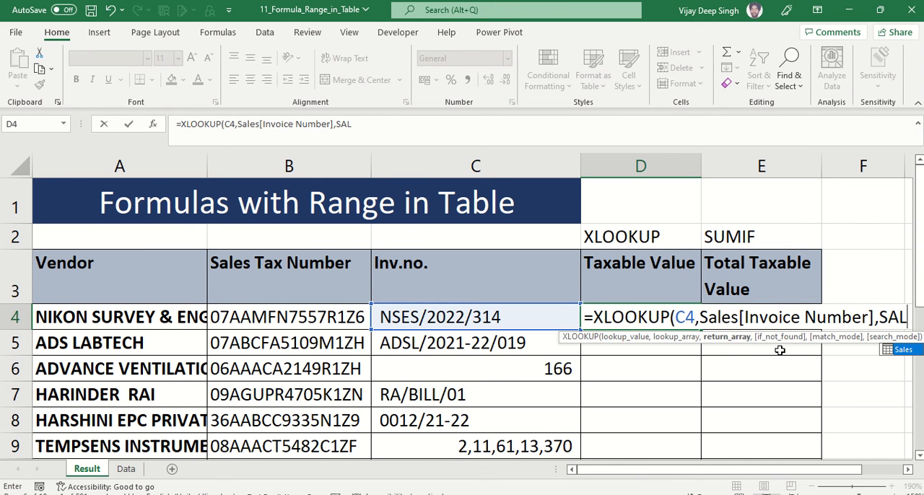
pyautogui.write('ES')
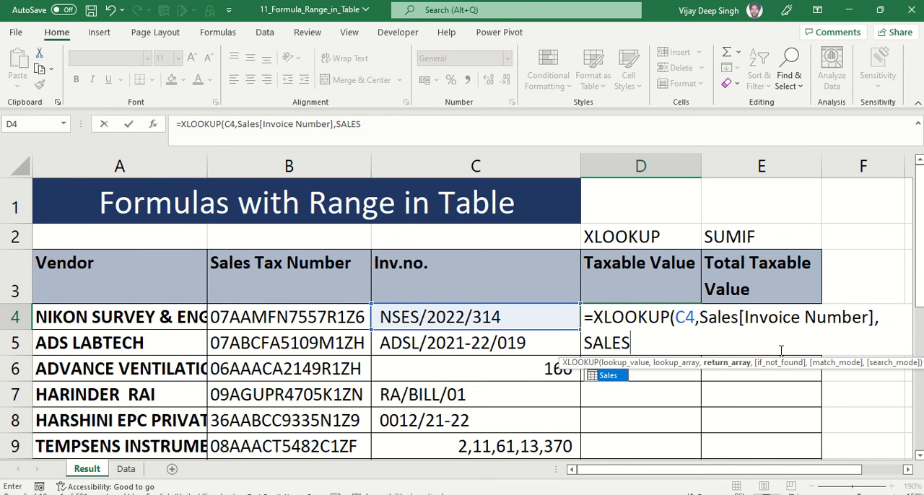
pyautogui.write('[')
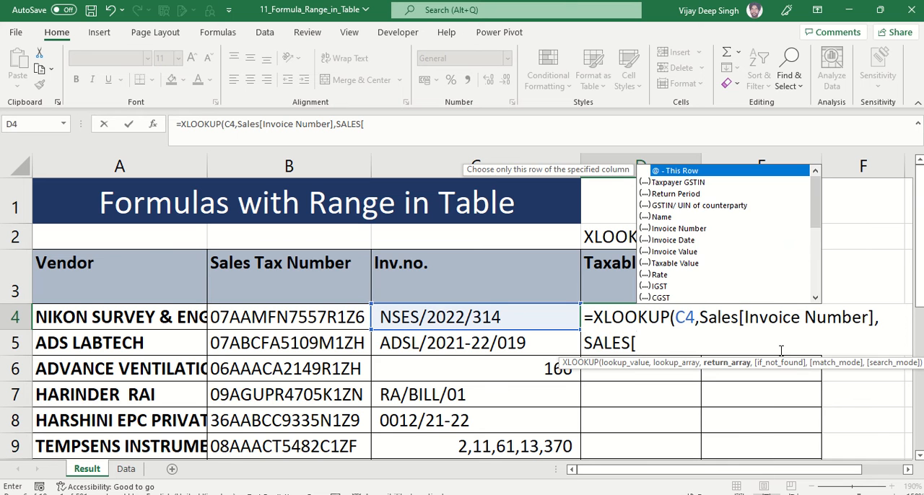
pyautogui.write('TA')
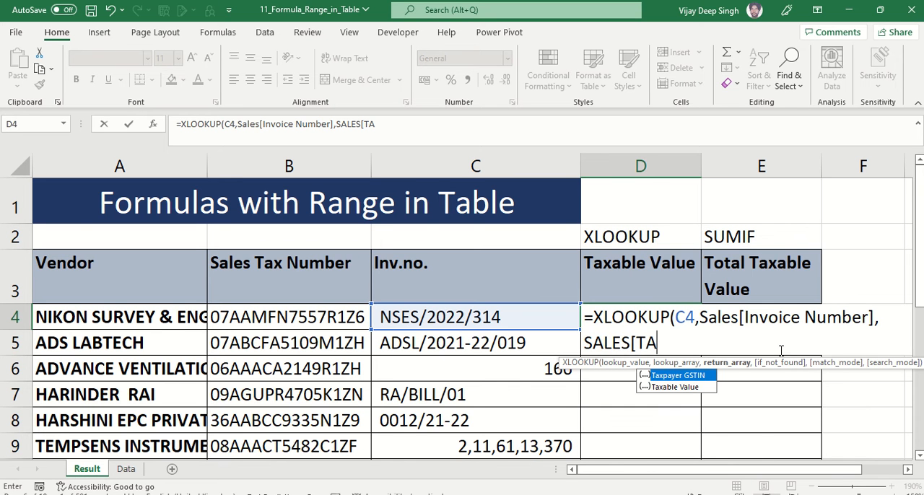
pyautogui.press('BackSpace')
pyautogui.press('BackSpace')
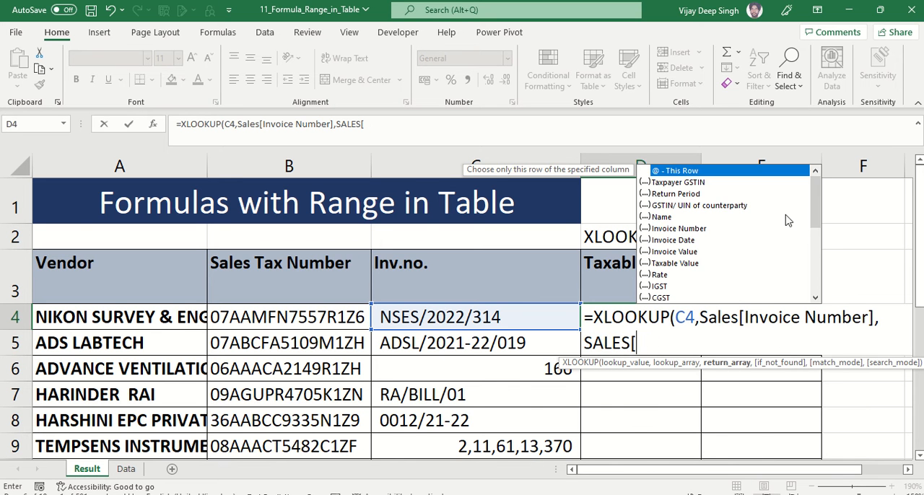
pyautogui.moveTo(813, 207)
pyautogui.mouseDown()
pyautogui.moveTo(814, 233)
pyautogui.moveTo(812, 205)
pyautogui.mouseUp()
pyautogui.write('TAX')
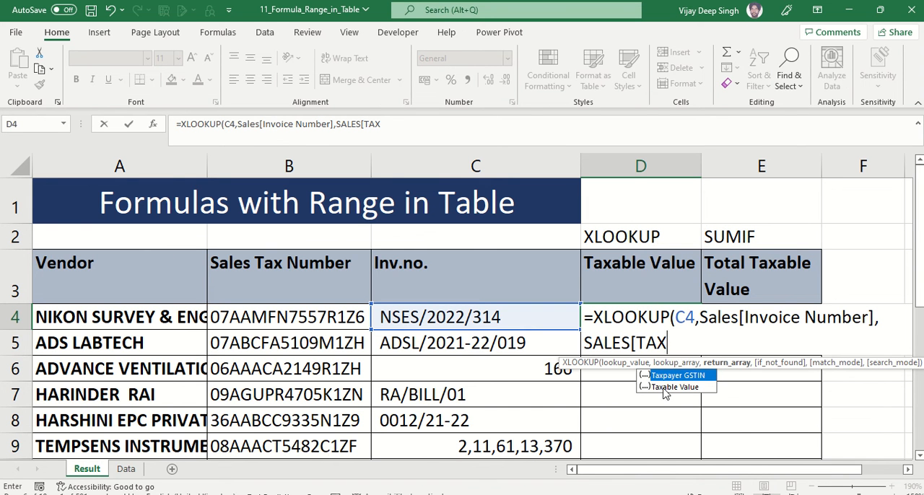
pyautogui.click(669, 390)
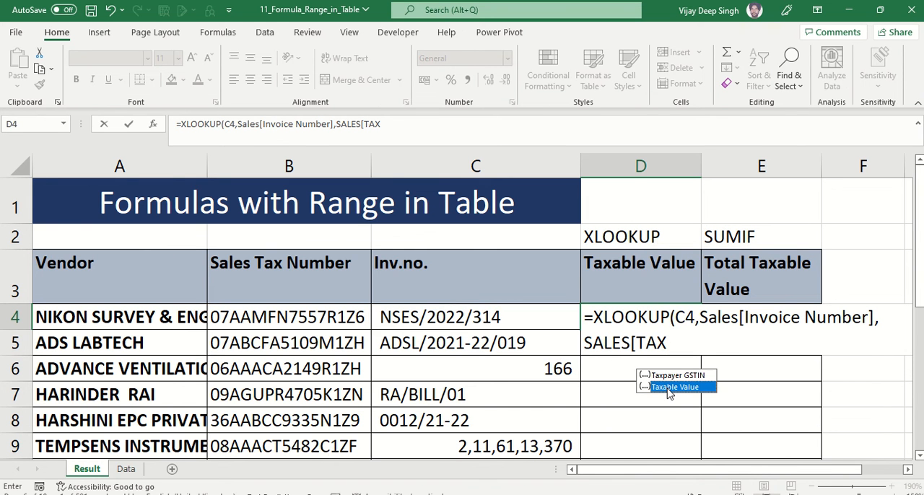
pyautogui.doubleClick(668, 389)
pyautogui.write(']')
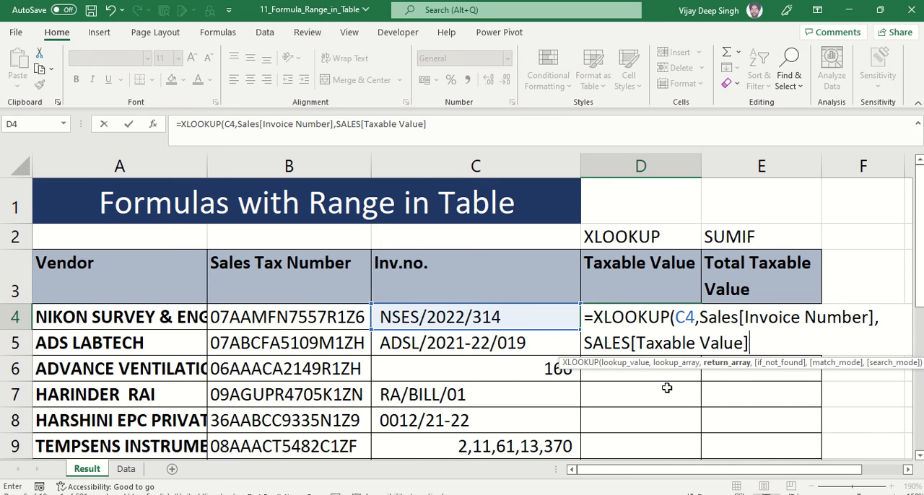
pyautogui.write(')')
pyautogui.press('Return')
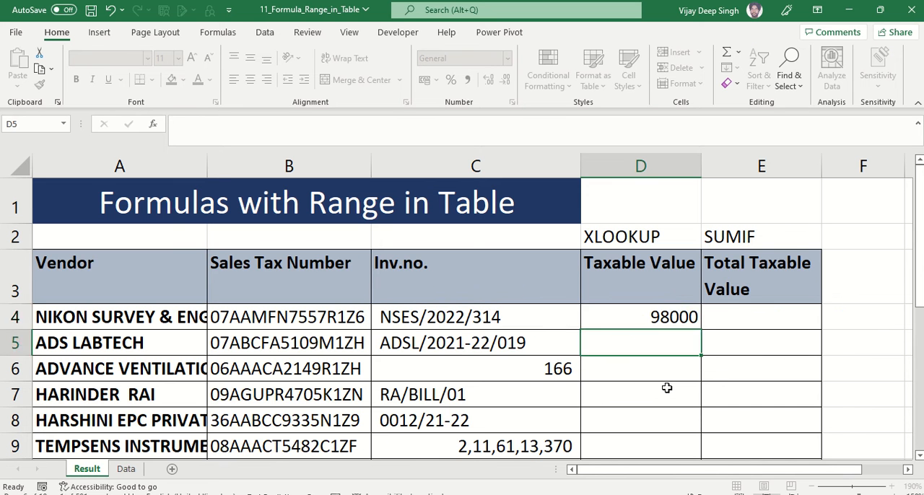
# Copy the XLOOKUP formula from D4 into cells D5 to D7
pyautogui.press('Up')
pyautogui.hotkey('ctrl', 'c')
pyautogui.press('Down')
pyautogui.hotkey('shift', 'Down')
pyautogui.hotkey('shift', 'Down')
pyautogui.hotkey('ctrl', 'v')
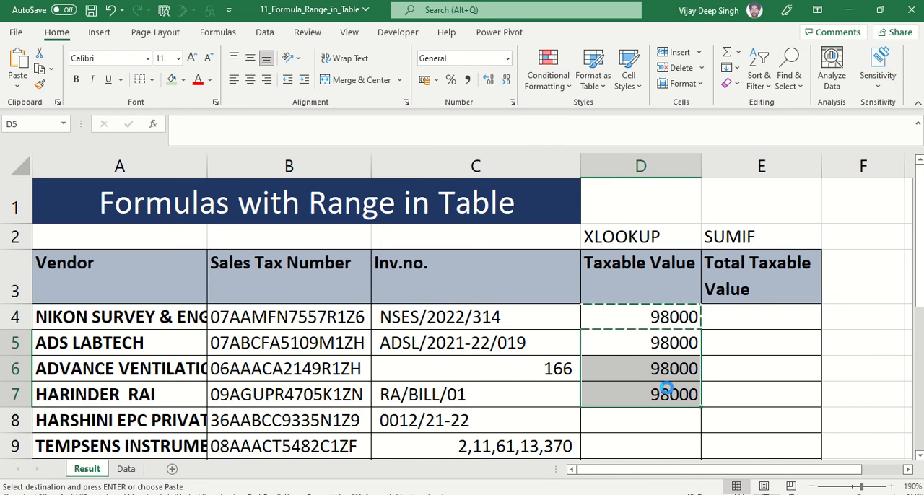
# Review the cell and table references in the D4 XLOOKUP formula
pyautogui.press('Down')
pyautogui.press('Up')
pyautogui.press('Up')
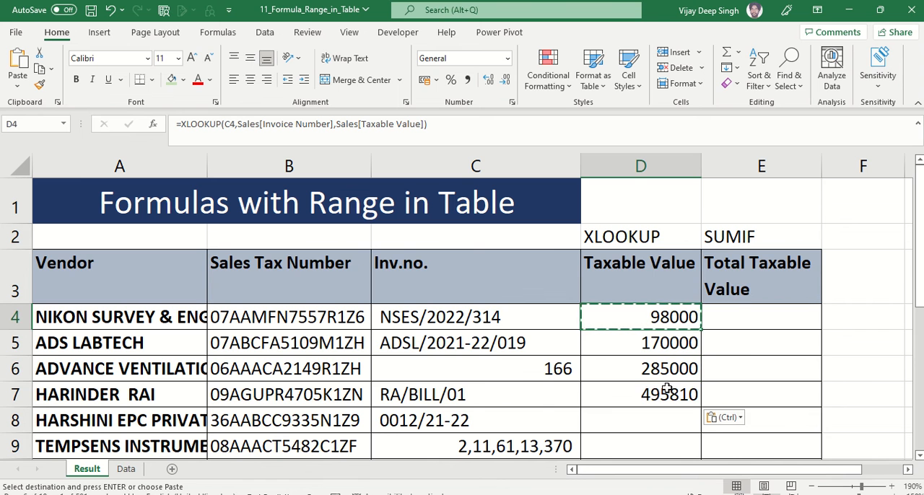
pyautogui.press('F2')
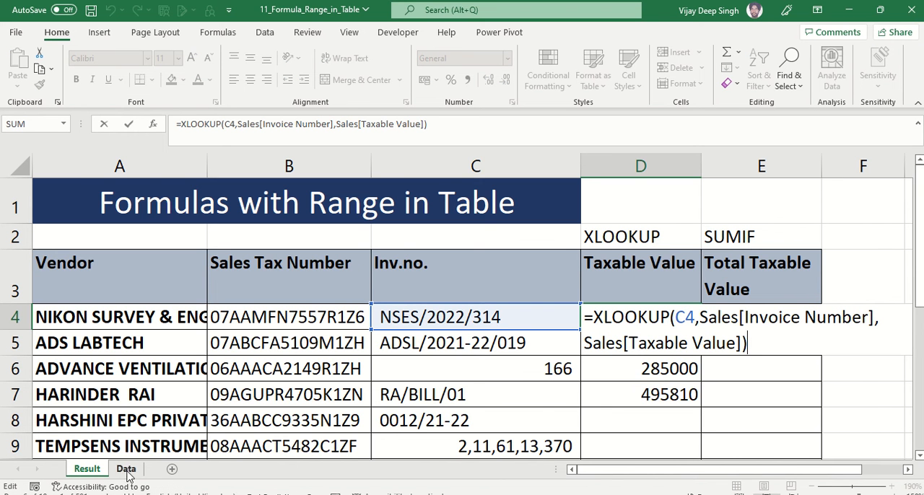
pyautogui.hotkey('ctrl', 'Return')
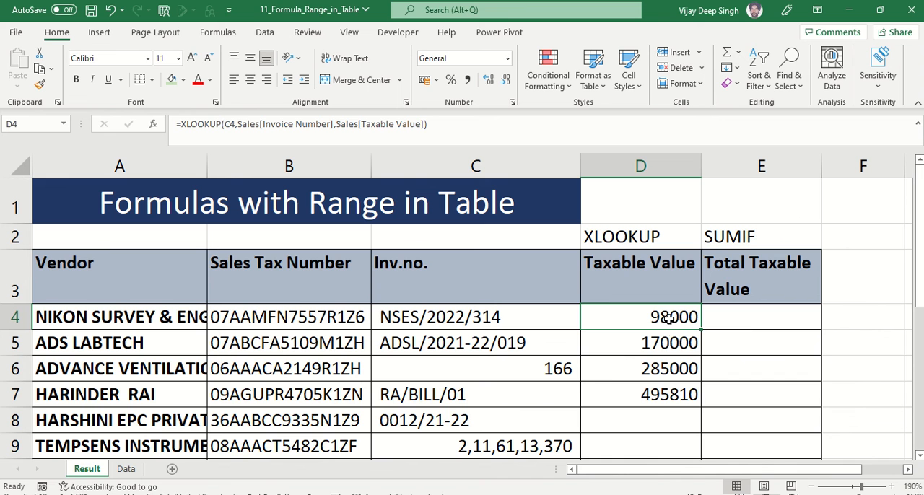
# Begin a SUMIF formula in cell E4 of the Total Taxable Value column
pyautogui.click(746, 320)
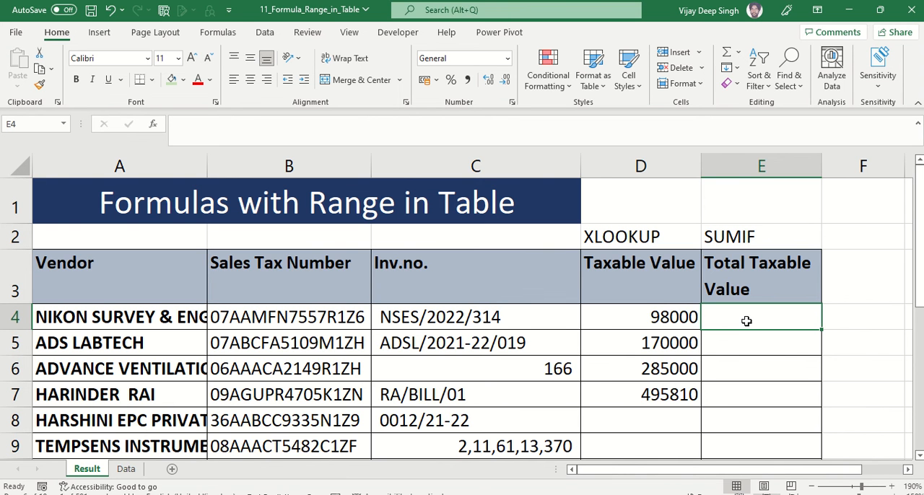
pyautogui.click(292, 318)
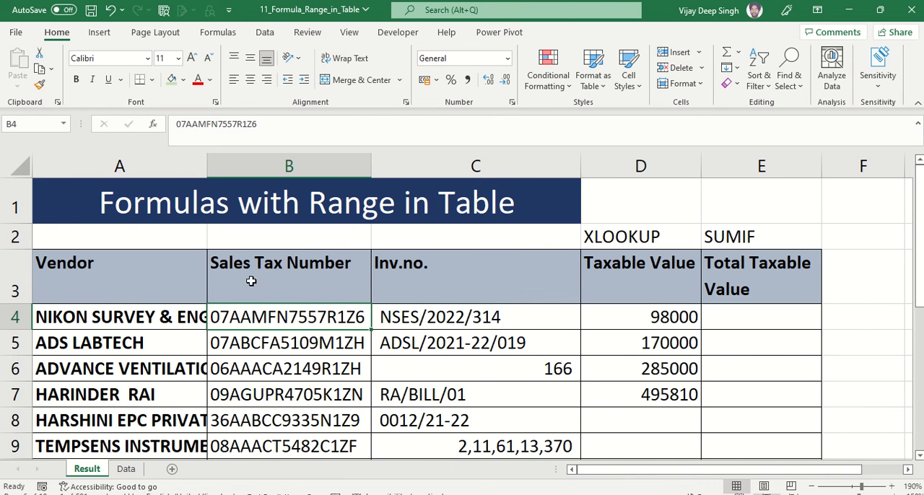
pyautogui.click(763, 317)
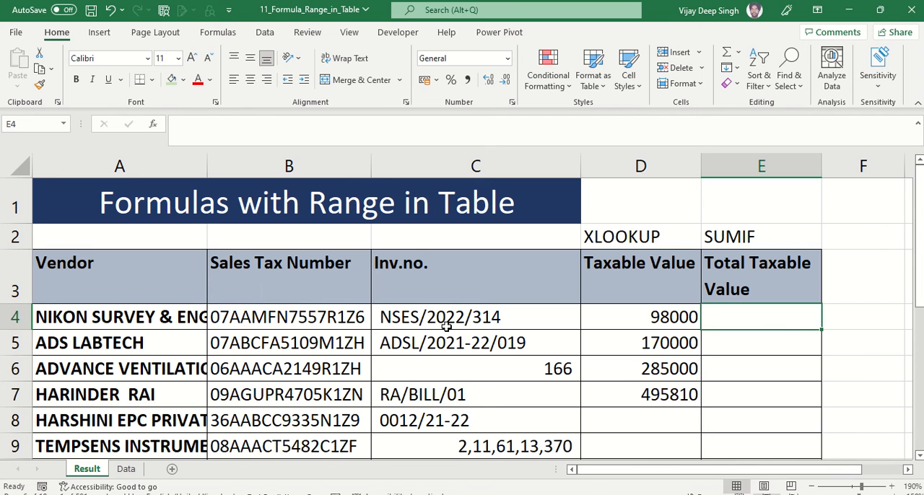
pyautogui.doubleClick(782, 329)
pyautogui.write('=SUMIF')
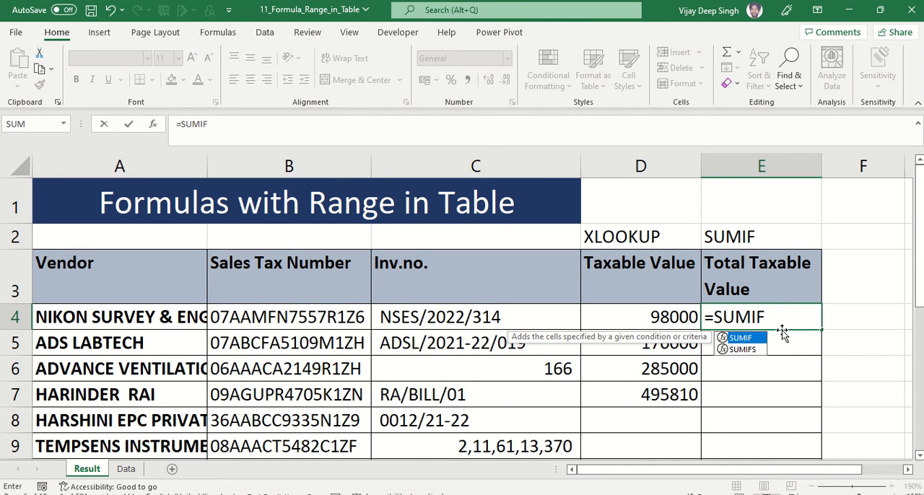
pyautogui.write('(')
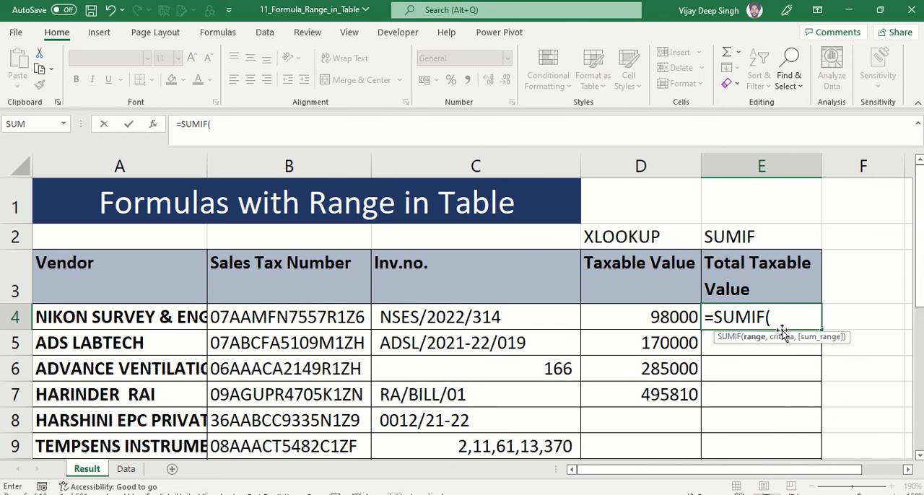
pyautogui.write('SALE')
# Set the SUMIF range to the Taxpayer GSTIN column of the Sales table
pyautogui.press('Tab')
pyautogui.write('[')
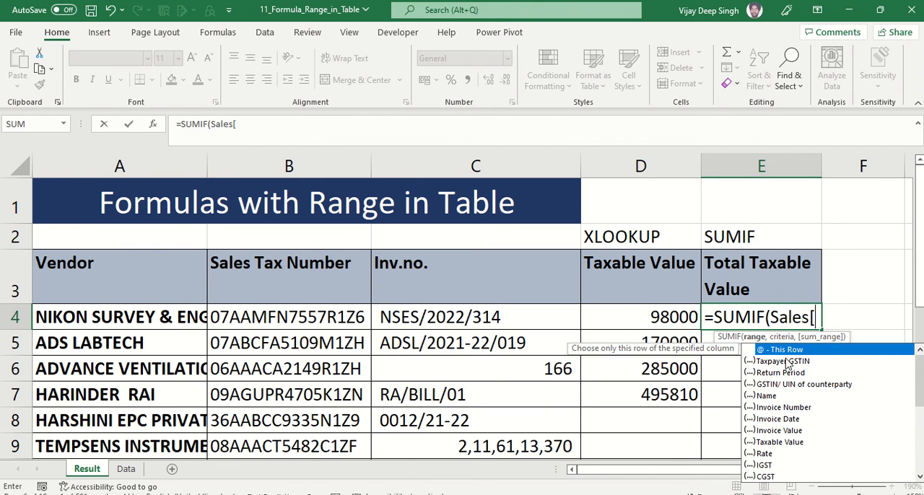
pyautogui.click(784, 365)
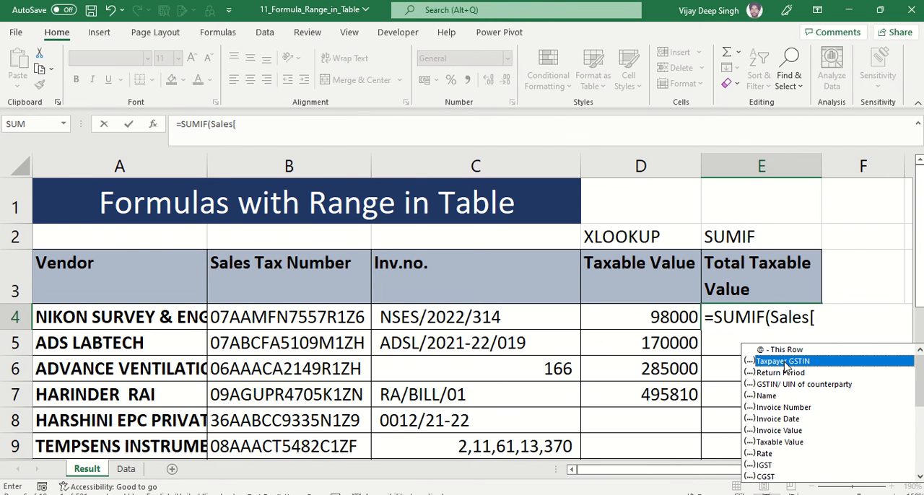
pyautogui.doubleClick(785, 362)
pyautogui.write('],')
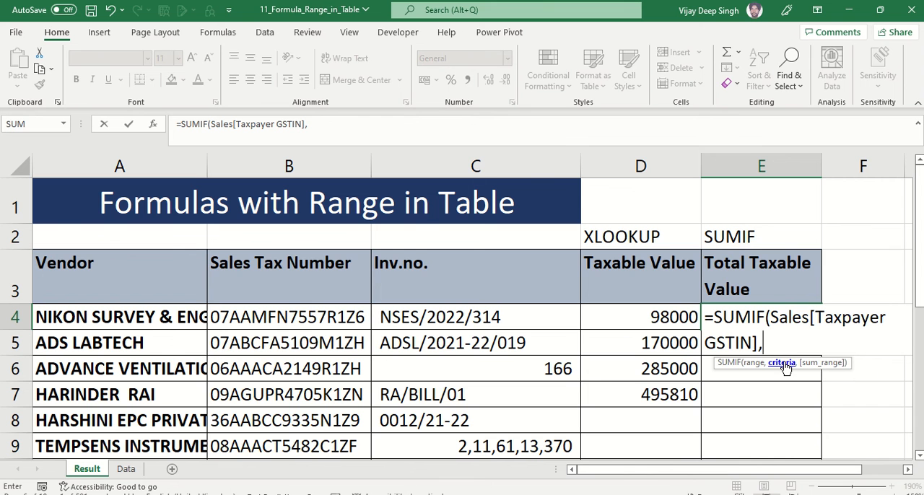
# Complete the SUMIF formula in E4 with B4 as the criteria and the Sales table's Taxable Value column as the sum range
pyautogui.click(314, 319)
pyautogui.write(',')
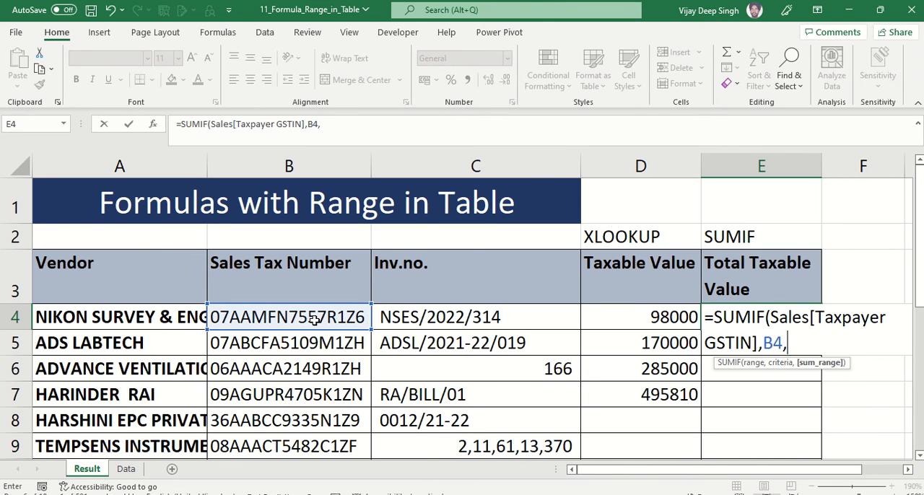
pyautogui.write('SALES')
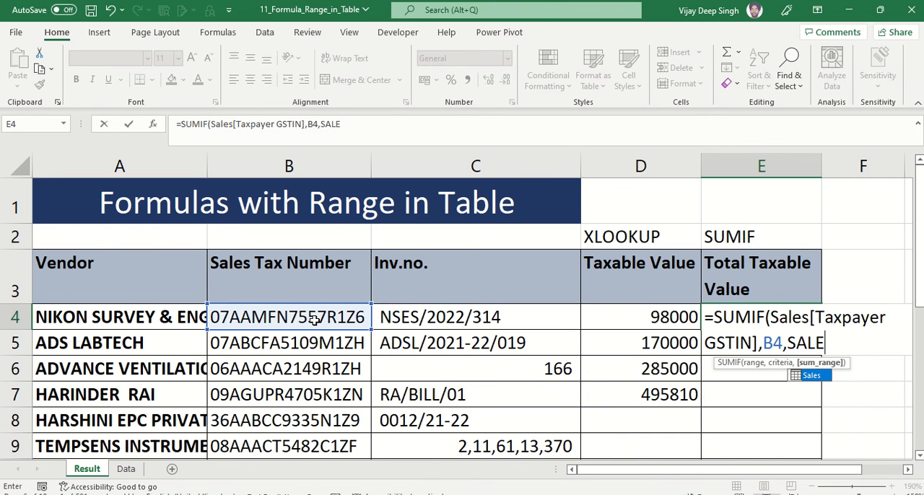
pyautogui.write('[')
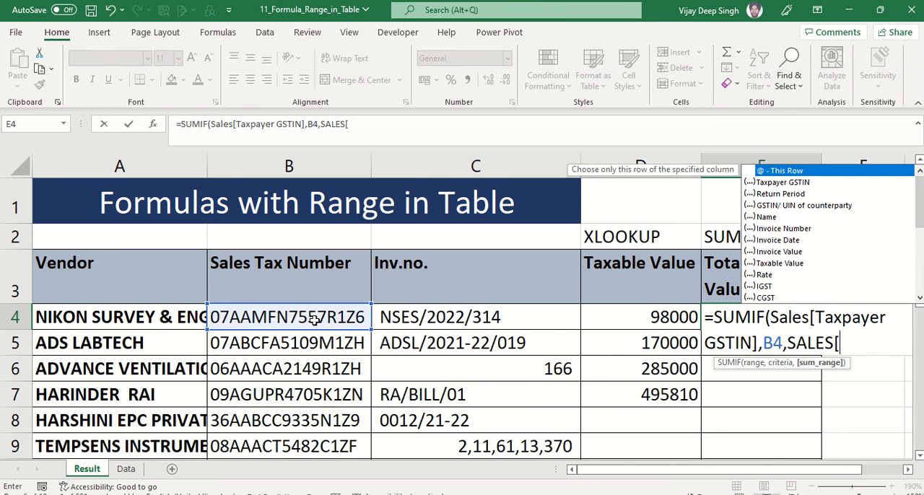
pyautogui.write('TA')
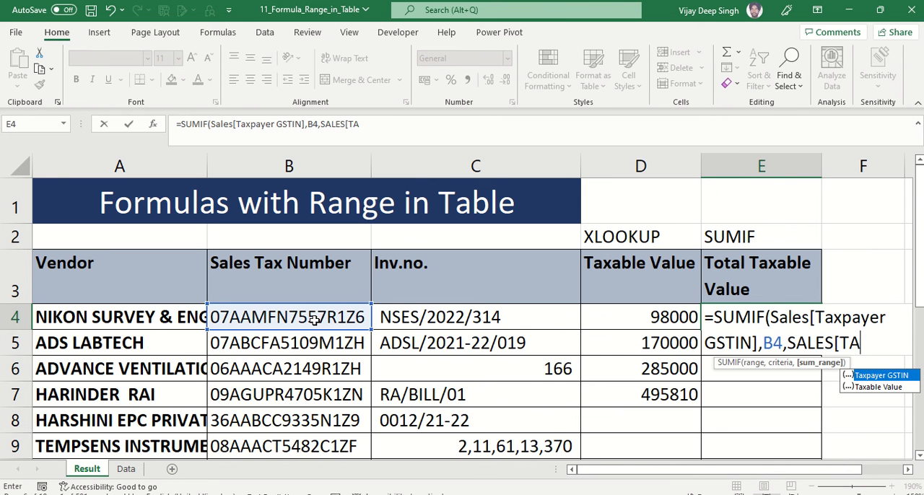
pyautogui.press('Down')
pyautogui.press('BackSpace')
pyautogui.press('BackSpace')
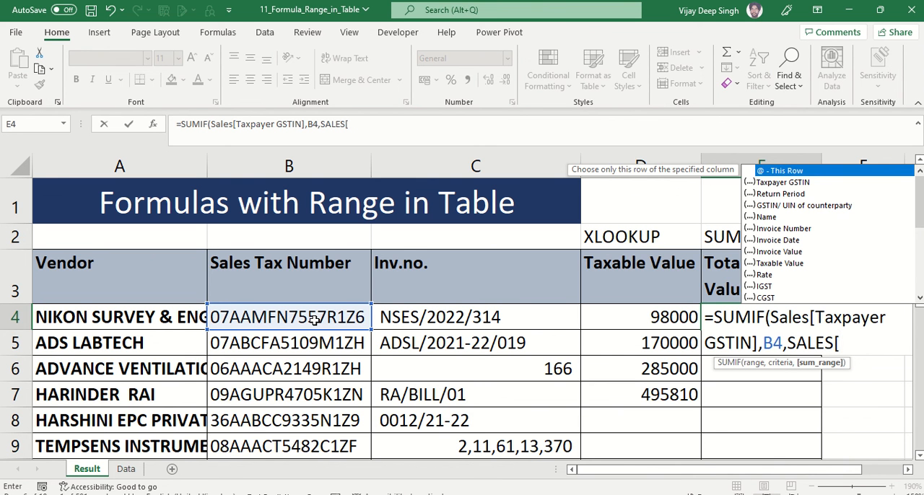
pyautogui.write('TA')
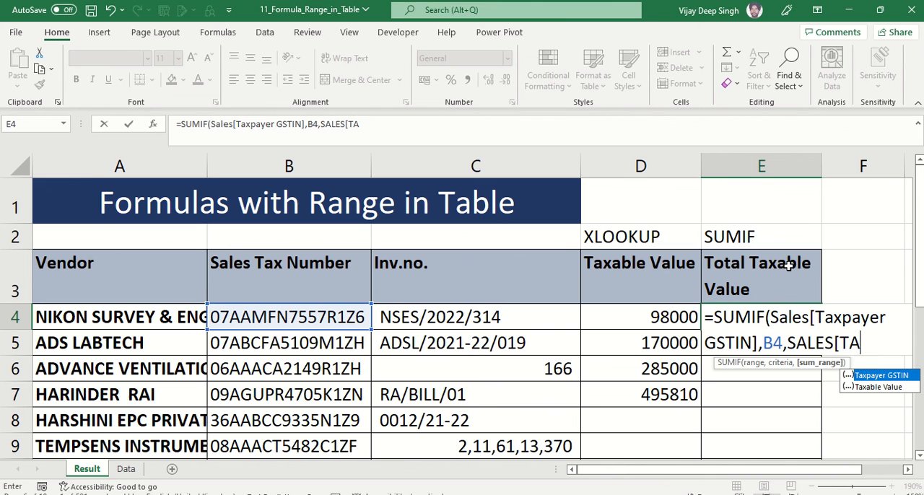
pyautogui.press('Down')
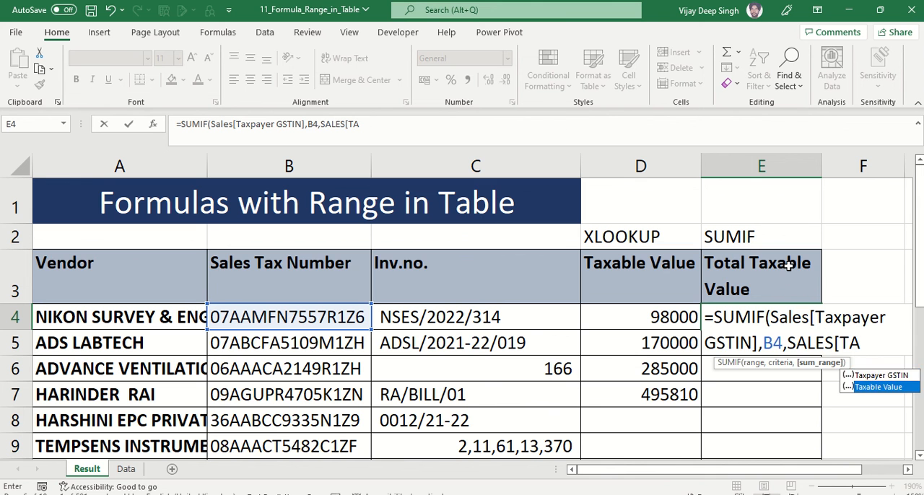
pyautogui.press('Tab')
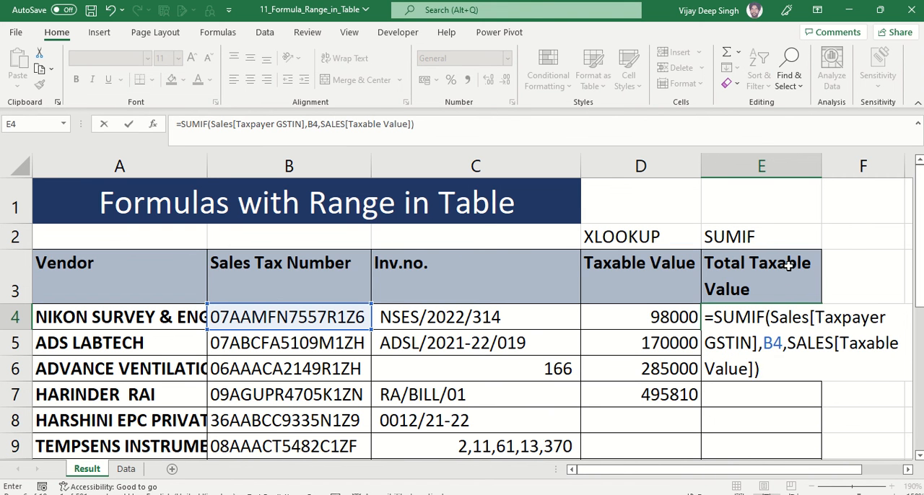
pyautogui.press('Return')
pyautogui.press('Up')
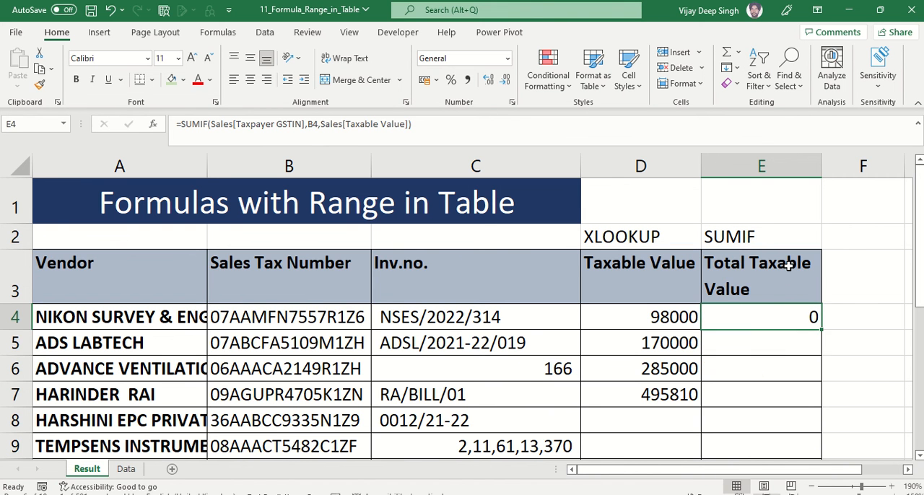
# Compare the SUMIF range in E4 with the GSTIN/ UIN of counterparty column on the Data sheet
pyautogui.press('F2')
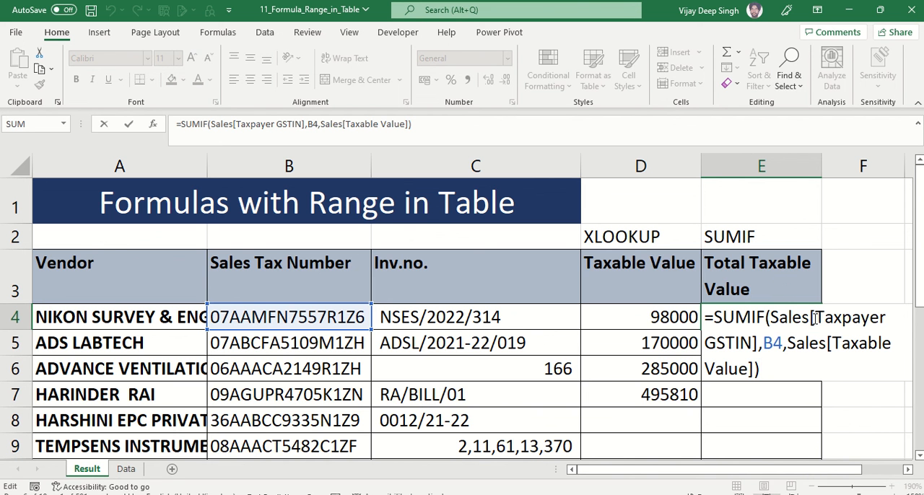
pyautogui.click(127, 469)
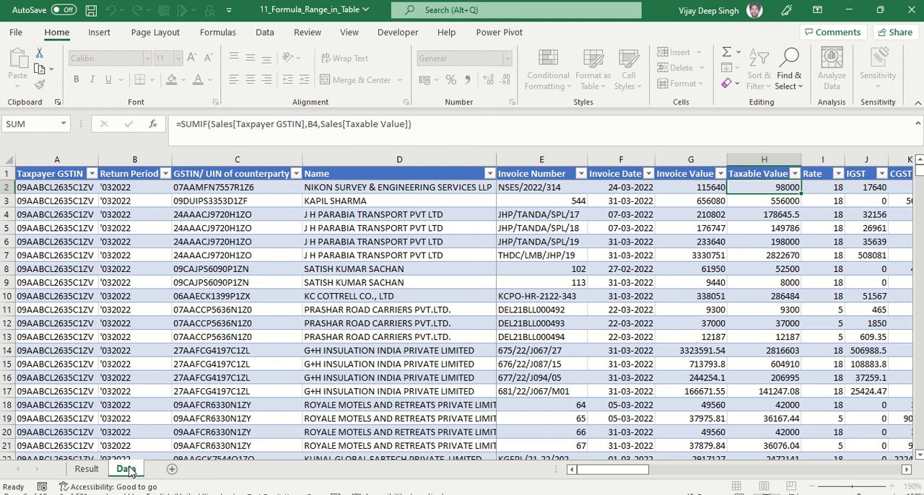
pyautogui.click(239, 180)
pyautogui.click(87, 469)
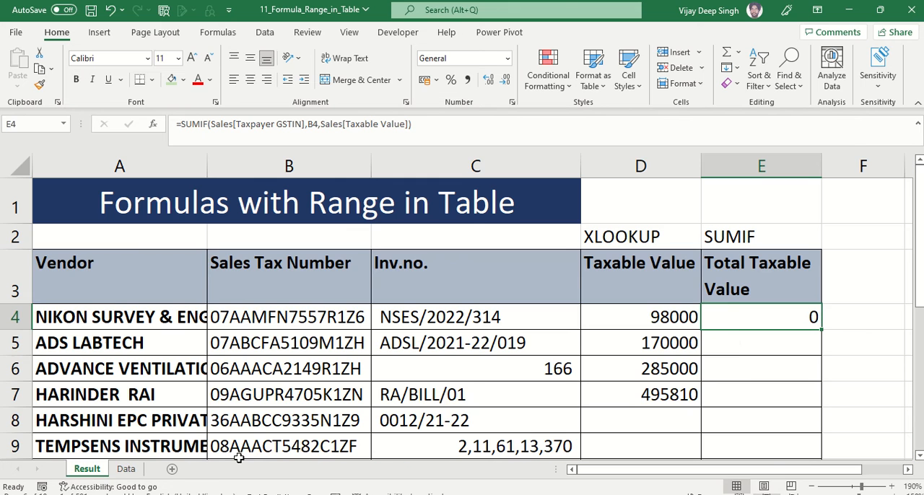
# Replace the SUMIF range in E4 with the Sales table's GSTIN/ UIN of counterparty column
pyautogui.doubleClick(757, 318)
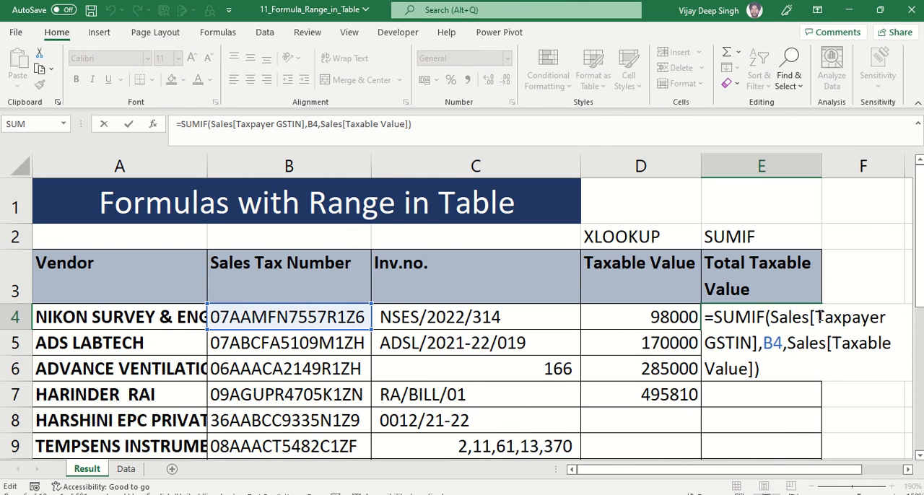
pyautogui.click(816, 318)
pyautogui.press('Delete')
pyautogui.press('Delete')
pyautogui.press('Delete')
pyautogui.press('Delete')
pyautogui.press('Delete')
pyautogui.press('Delete')
pyautogui.press('Delete')
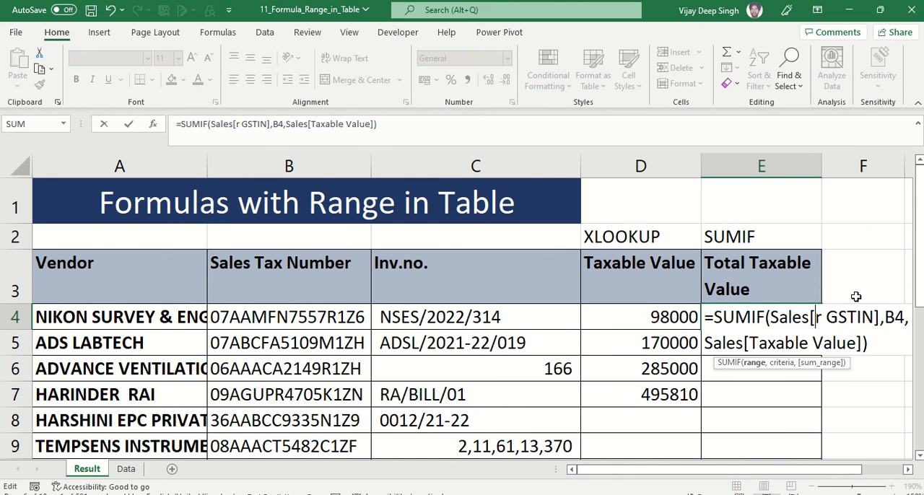
pyautogui.press('Delete')
pyautogui.press('Delete')
pyautogui.press('Delete')
pyautogui.press('Delete')
pyautogui.press('Delete')
pyautogui.press('Delete')
pyautogui.press('Delete')
pyautogui.press('Delete')
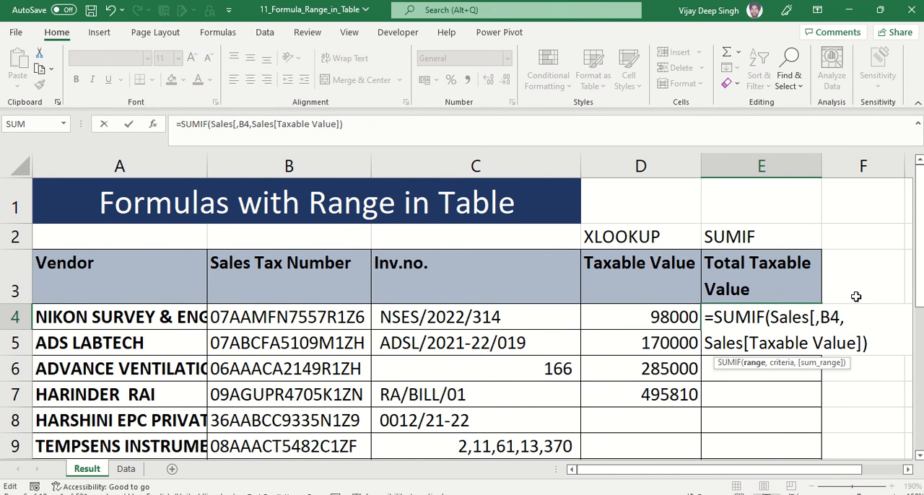
pyautogui.write('C')
pyautogui.press('BackSpace')
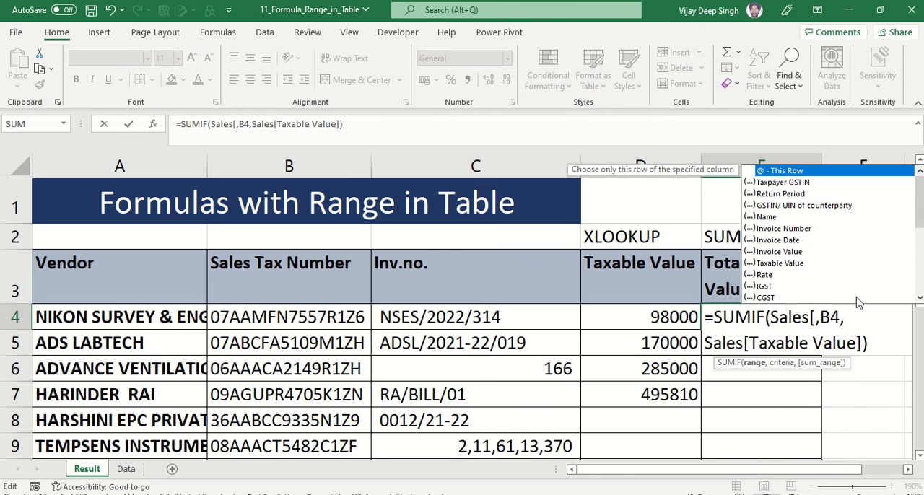
pyautogui.click(819, 205)
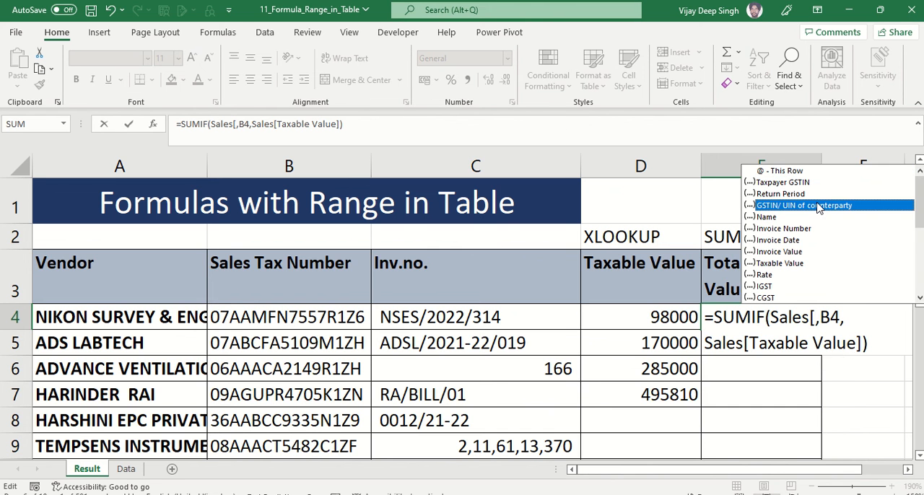
pyautogui.doubleClick(819, 206)
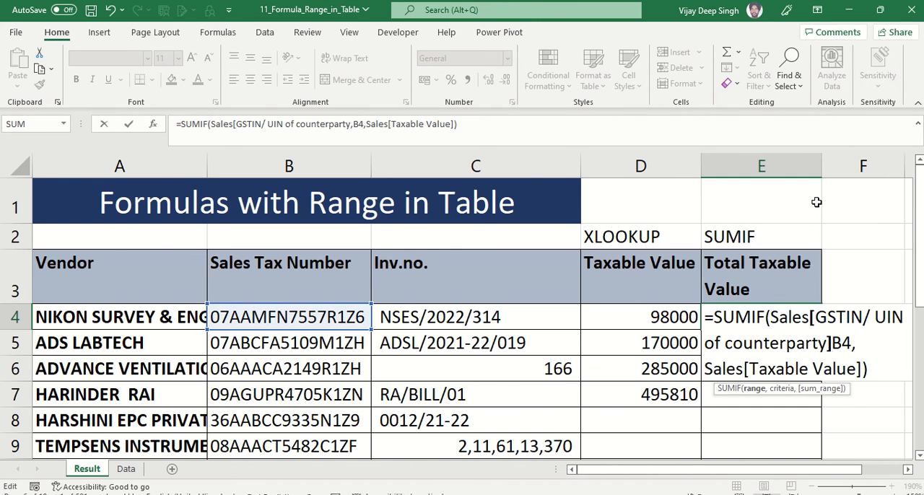
pyautogui.hotkey('ctrl', 'Return')
# Copy the SUMIF formula from E4 into cells E5 to E8
pyautogui.hotkey('ctrl', 'c')
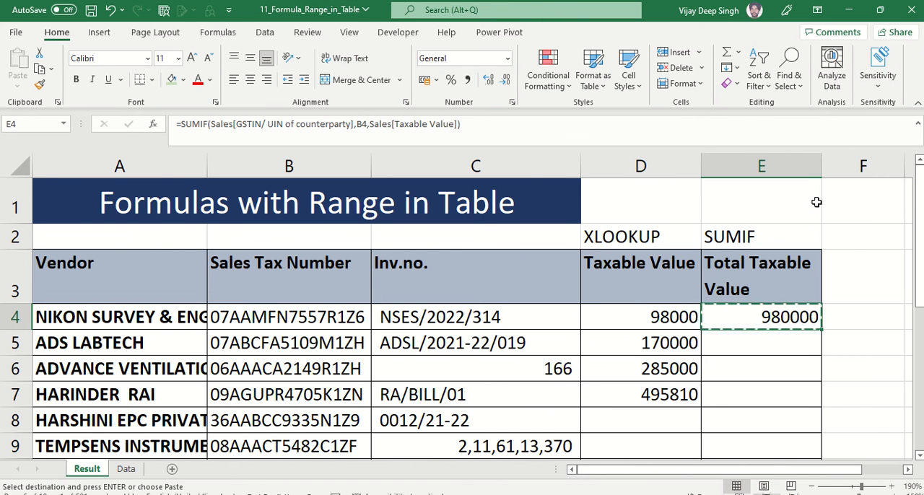
pyautogui.press('Down')
pyautogui.hotkey('shift', 'Down')
pyautogui.hotkey('shift', 'Down')
pyautogui.hotkey('shift', 'Down')
pyautogui.hotkey('ctrl', 'v')
pyautogui.press('Up')
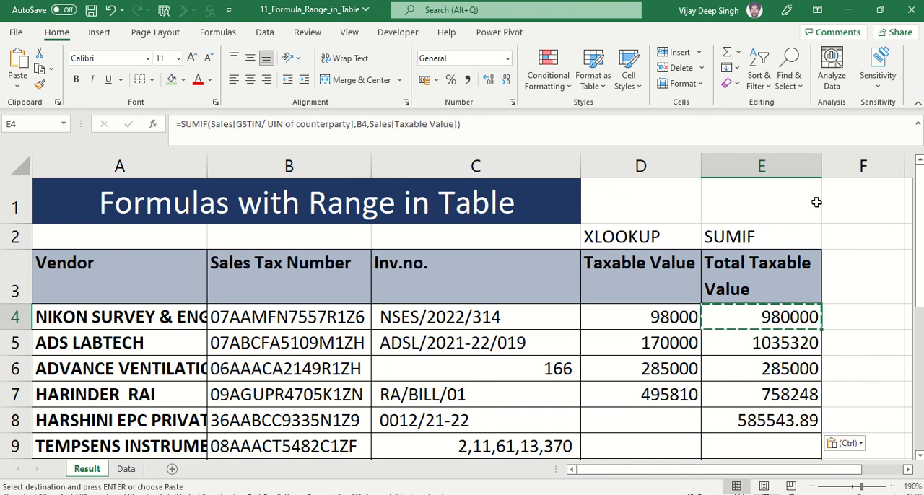
# Filter the Data sheet's GSTIN/ UIN of counterparty column by the Sales Tax Number from B4 and check the sum of the filtered Taxable Value cells
pyautogui.click(273, 316)
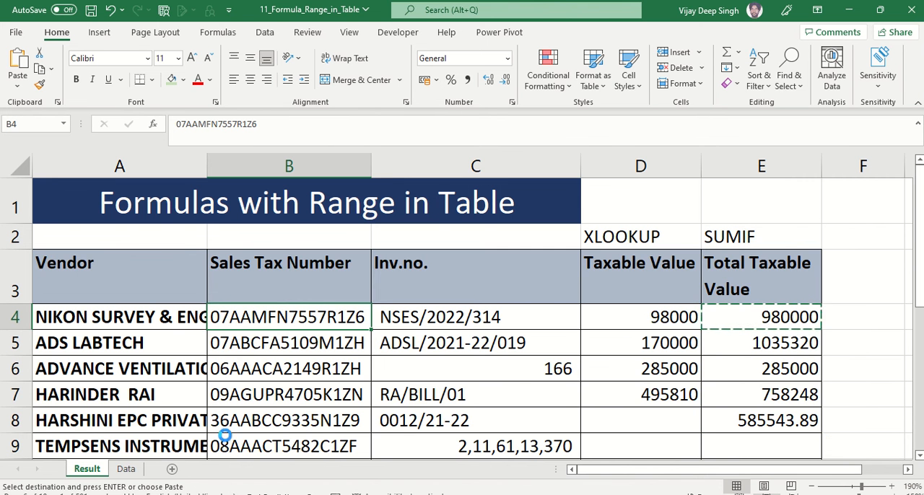
pyautogui.hotkey('ctrl', 'c')
pyautogui.click(139, 469)
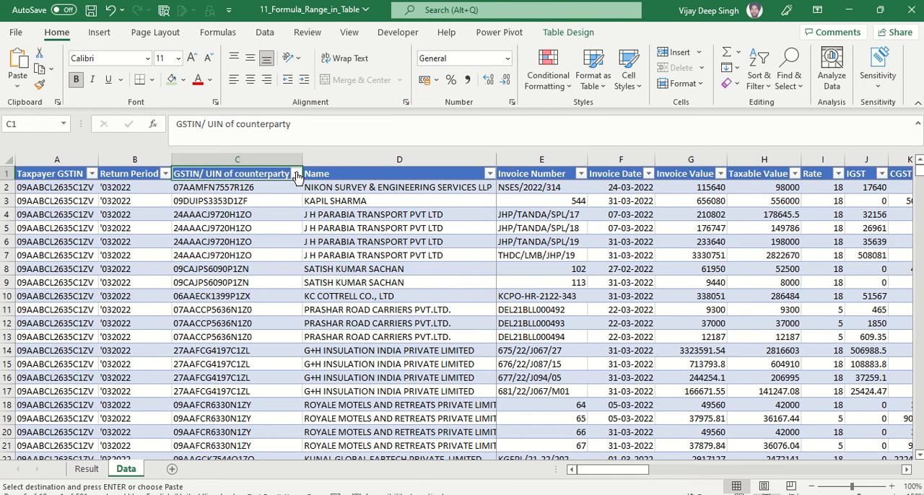
pyautogui.click(295, 173)
pyautogui.click(211, 318)
pyautogui.hotkey('ctrl', 'v')
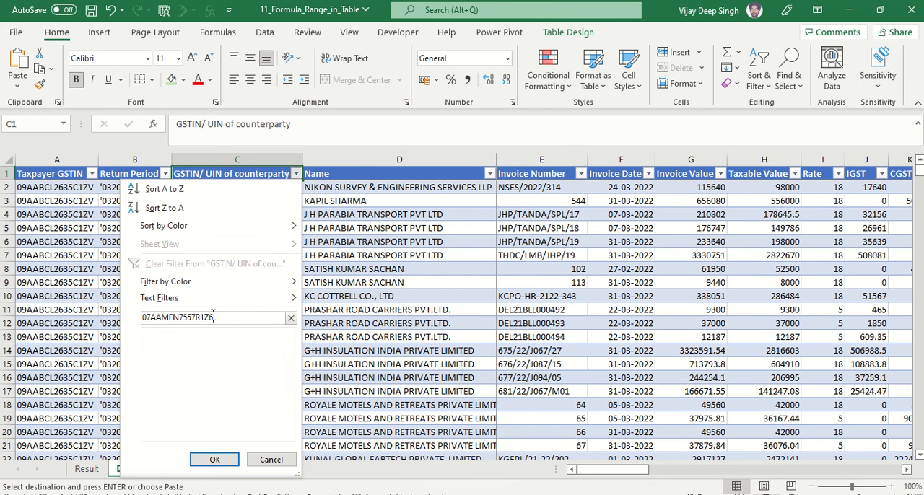
pyautogui.press('Return')
pyautogui.moveTo(773, 187); pyautogui.dragTo(780, 313)
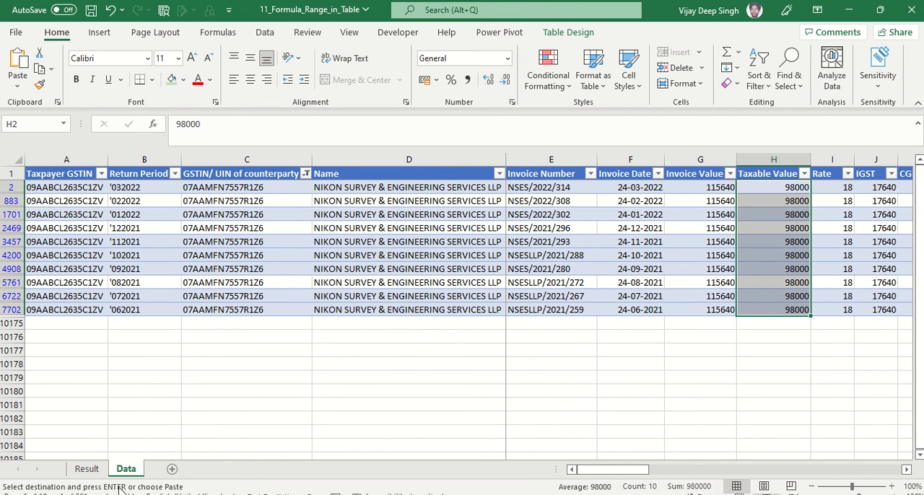
pyautogui.click(777, 189)
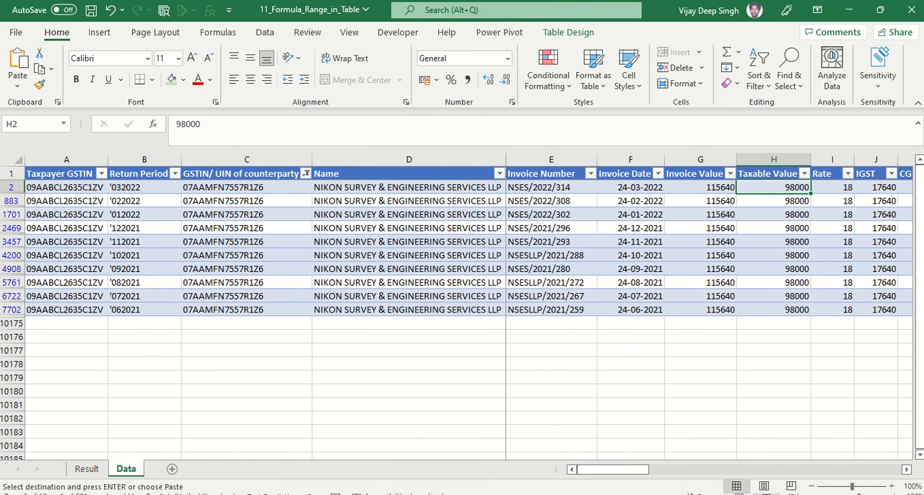
# Open the XLOOKUP formula in D4 of the Result sheet to review its references
pyautogui.click(88, 470)
pyautogui.click(664, 318)
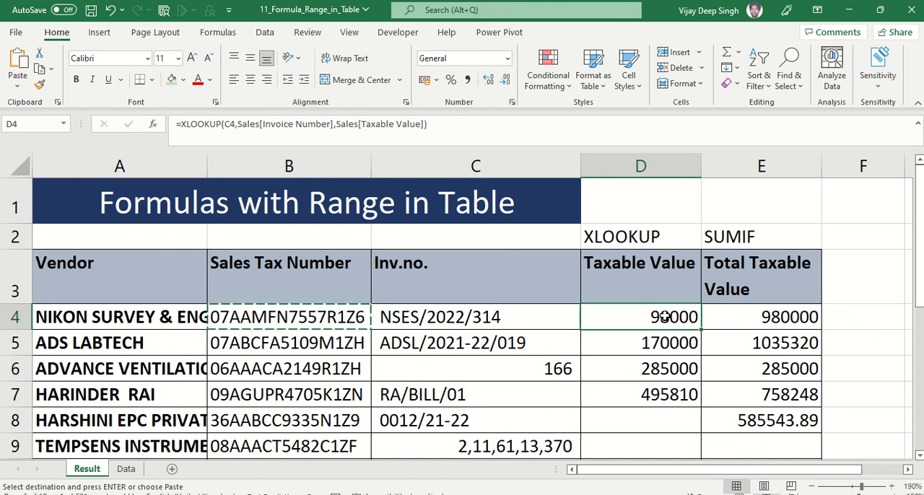
pyautogui.doubleClick(663, 317)
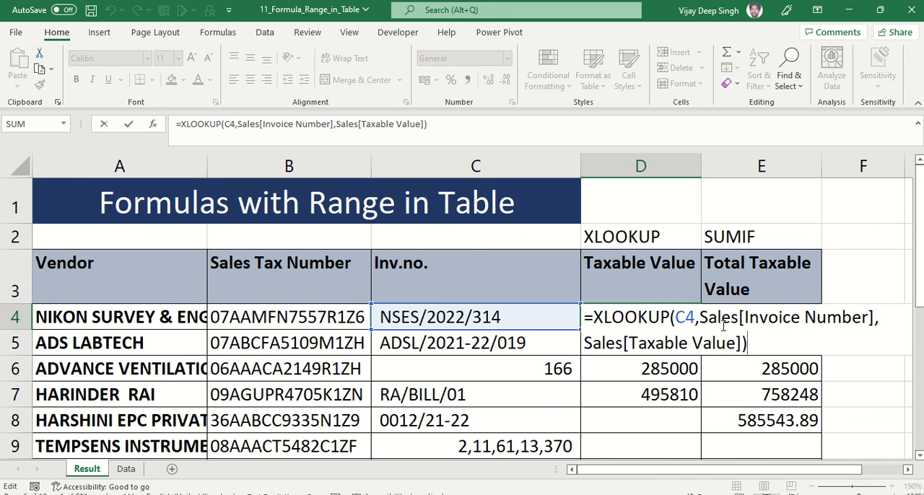